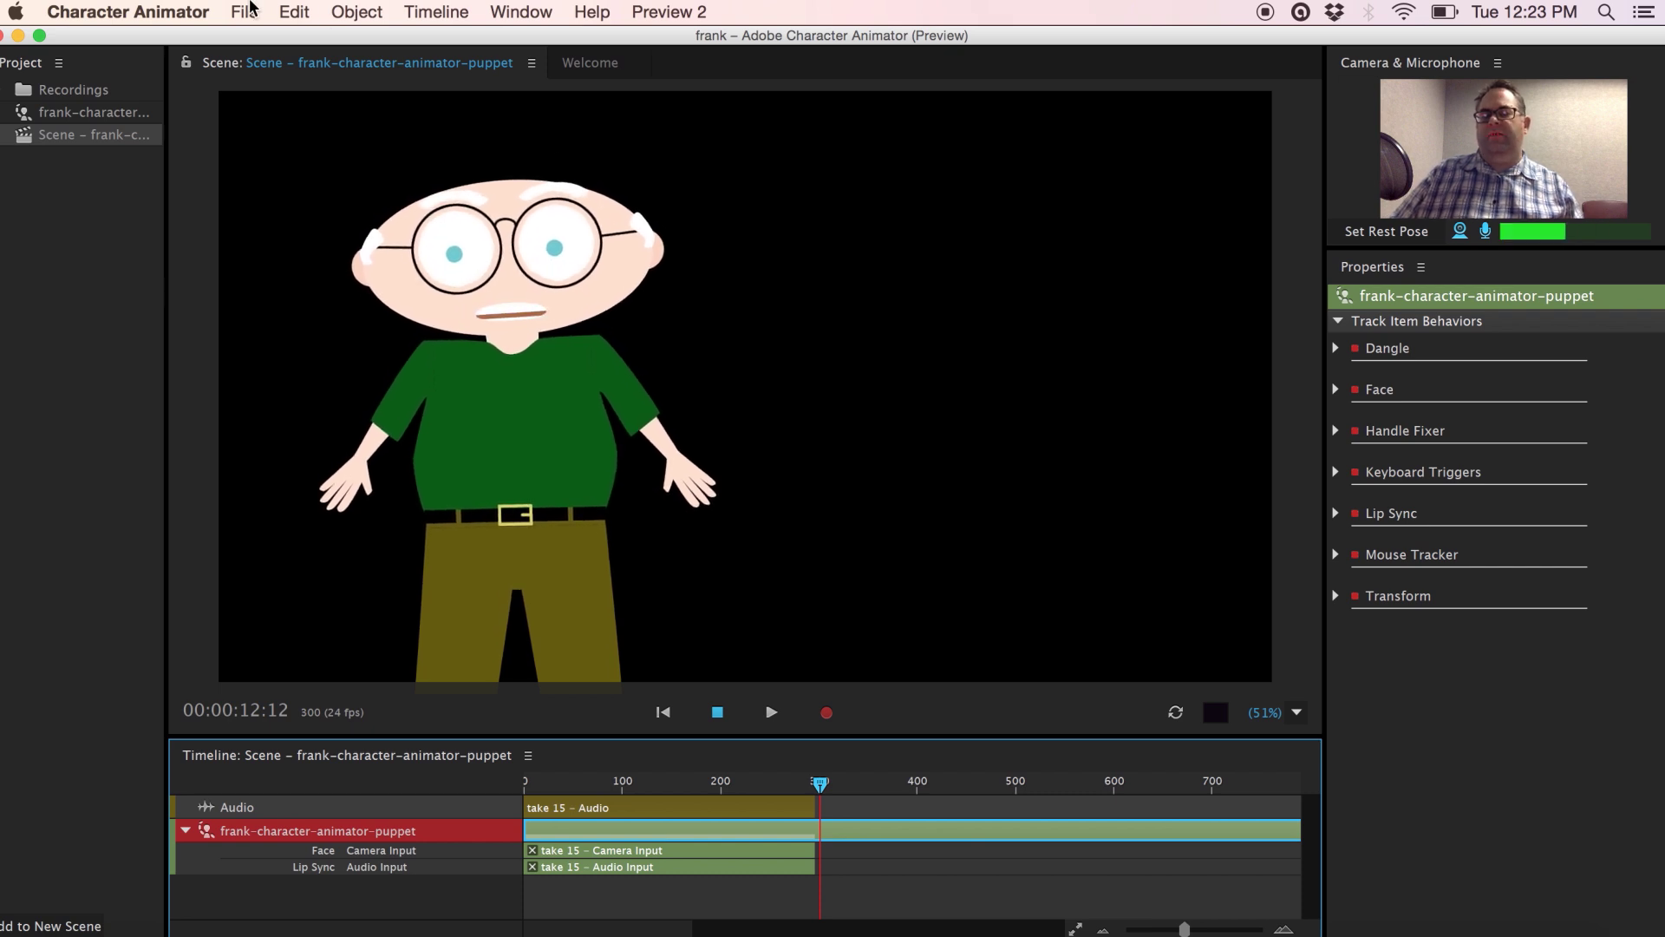
# Export the scene's video only as a PNG frame sequence named 'frank dodges ball' on the Desktop.
pyautogui.click(244, 12)
pyautogui.moveTo(496, 311)
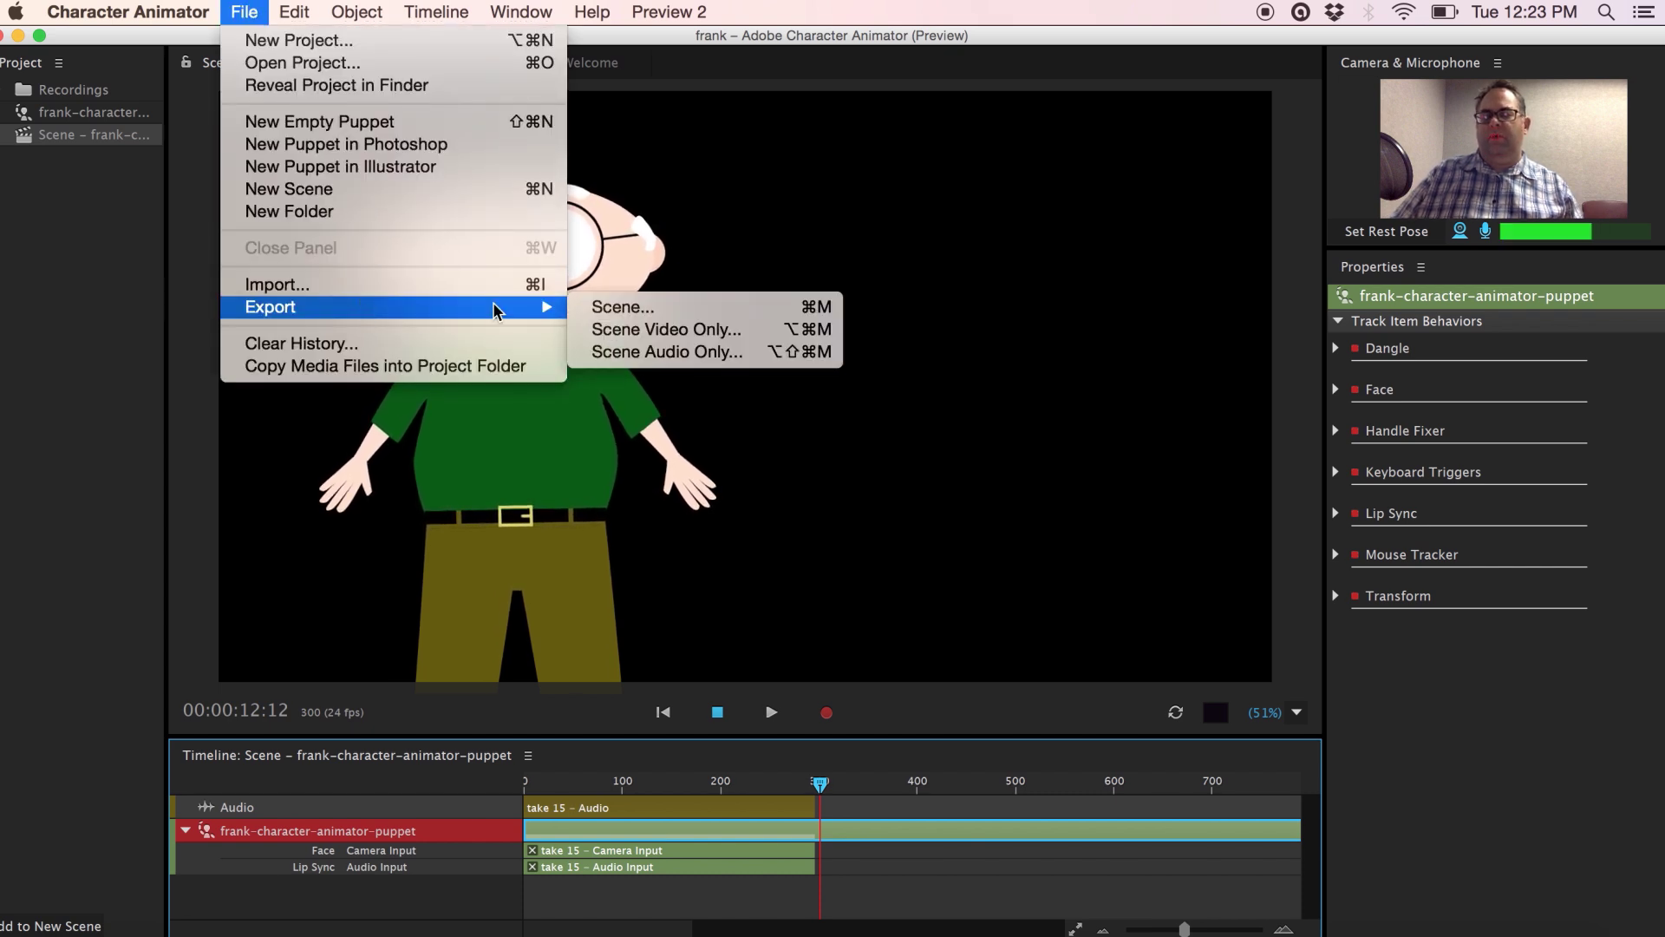
pyautogui.click(640, 309)
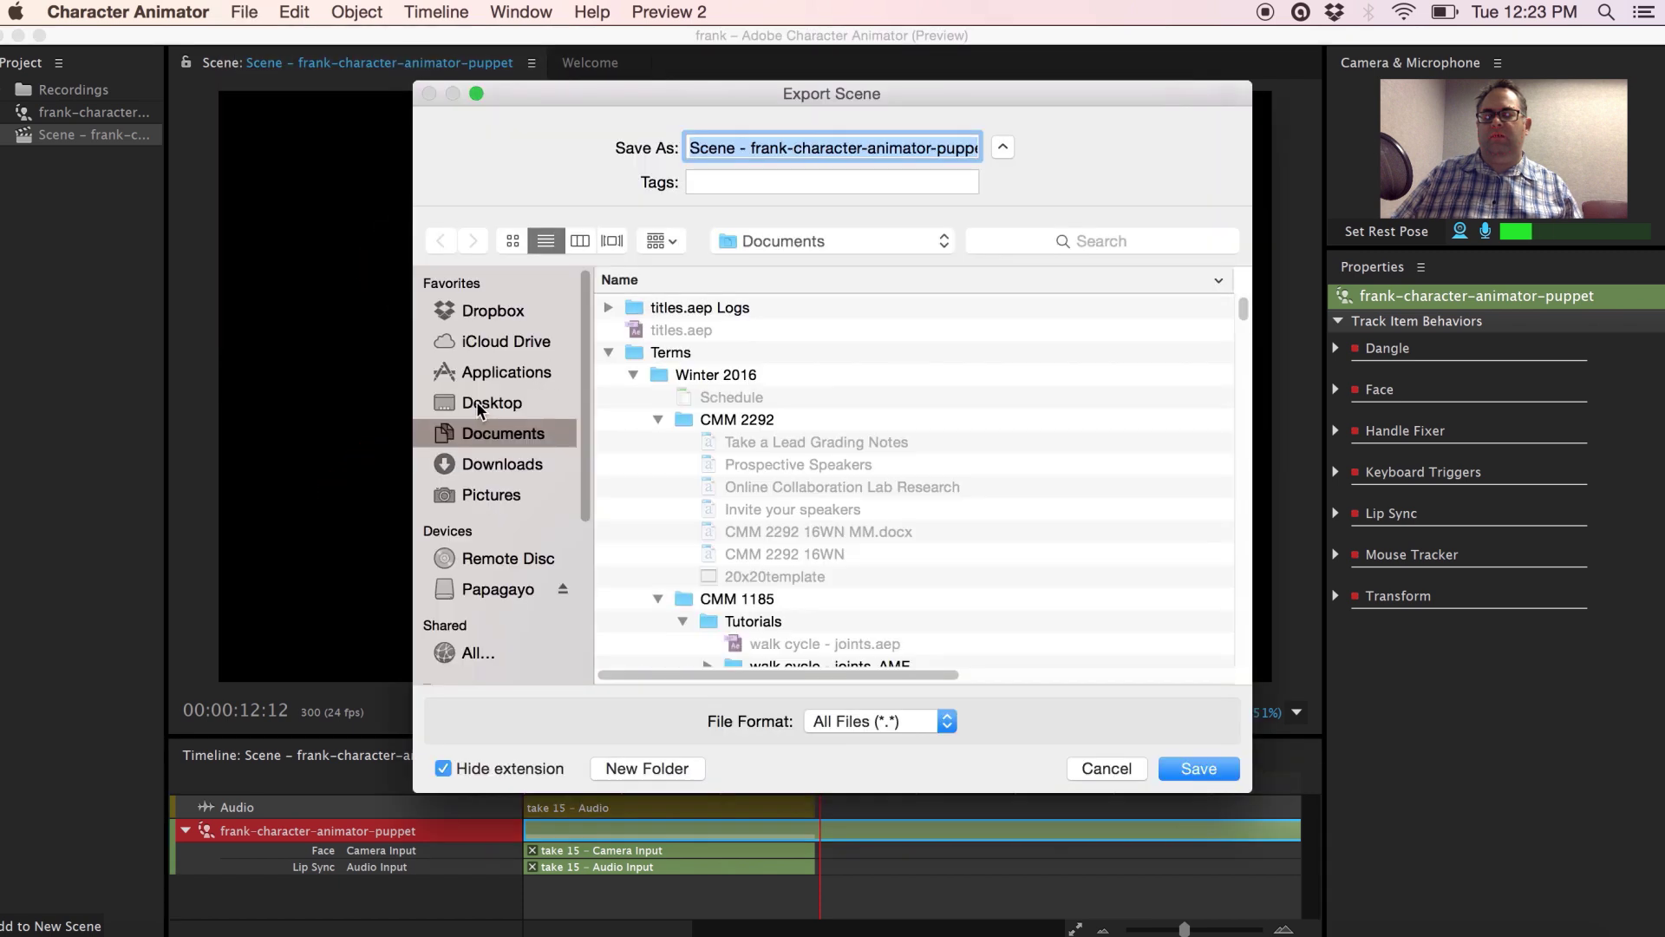
pyautogui.click(476, 401)
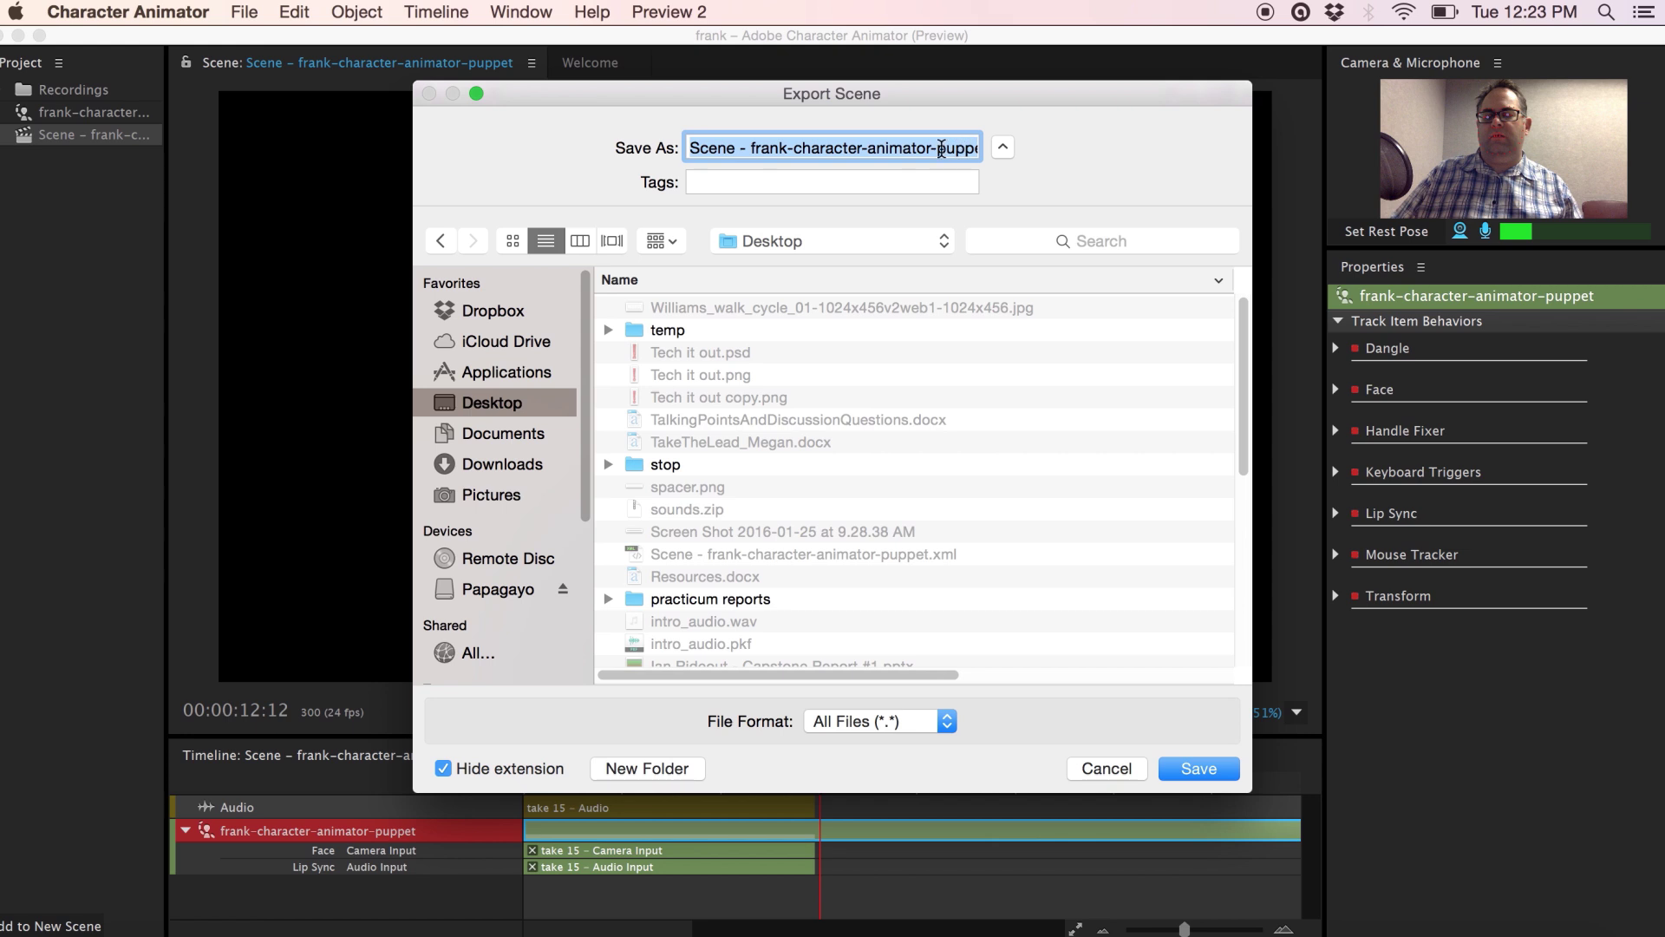
pyautogui.write('frank dodges ball')
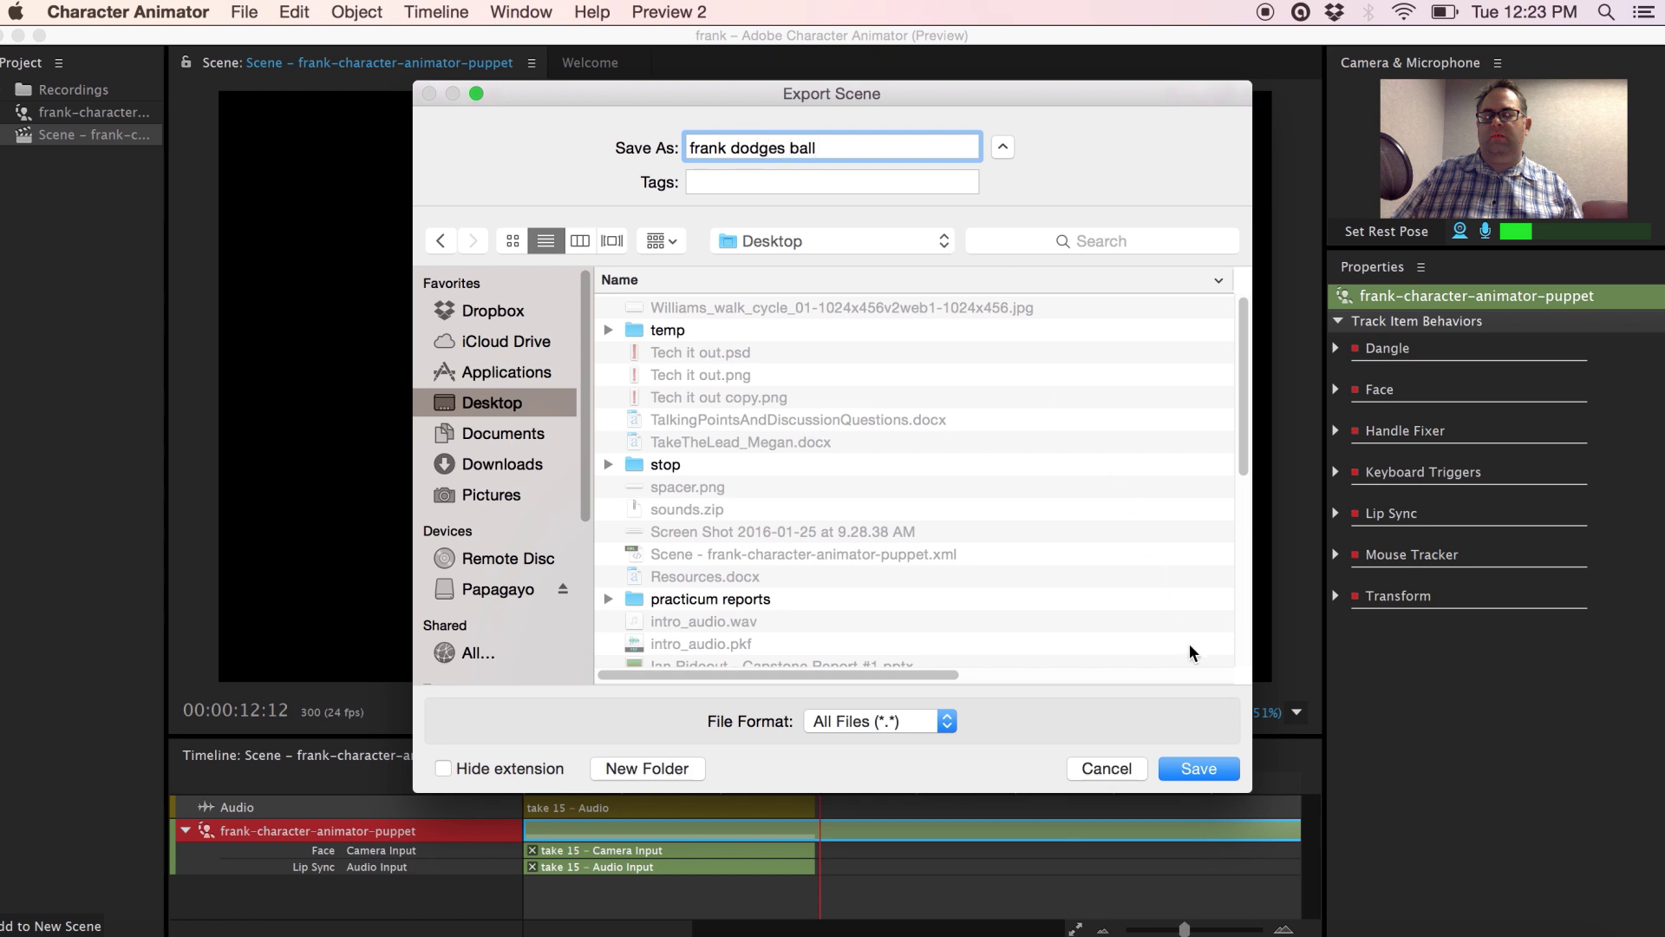
pyautogui.click(1199, 768)
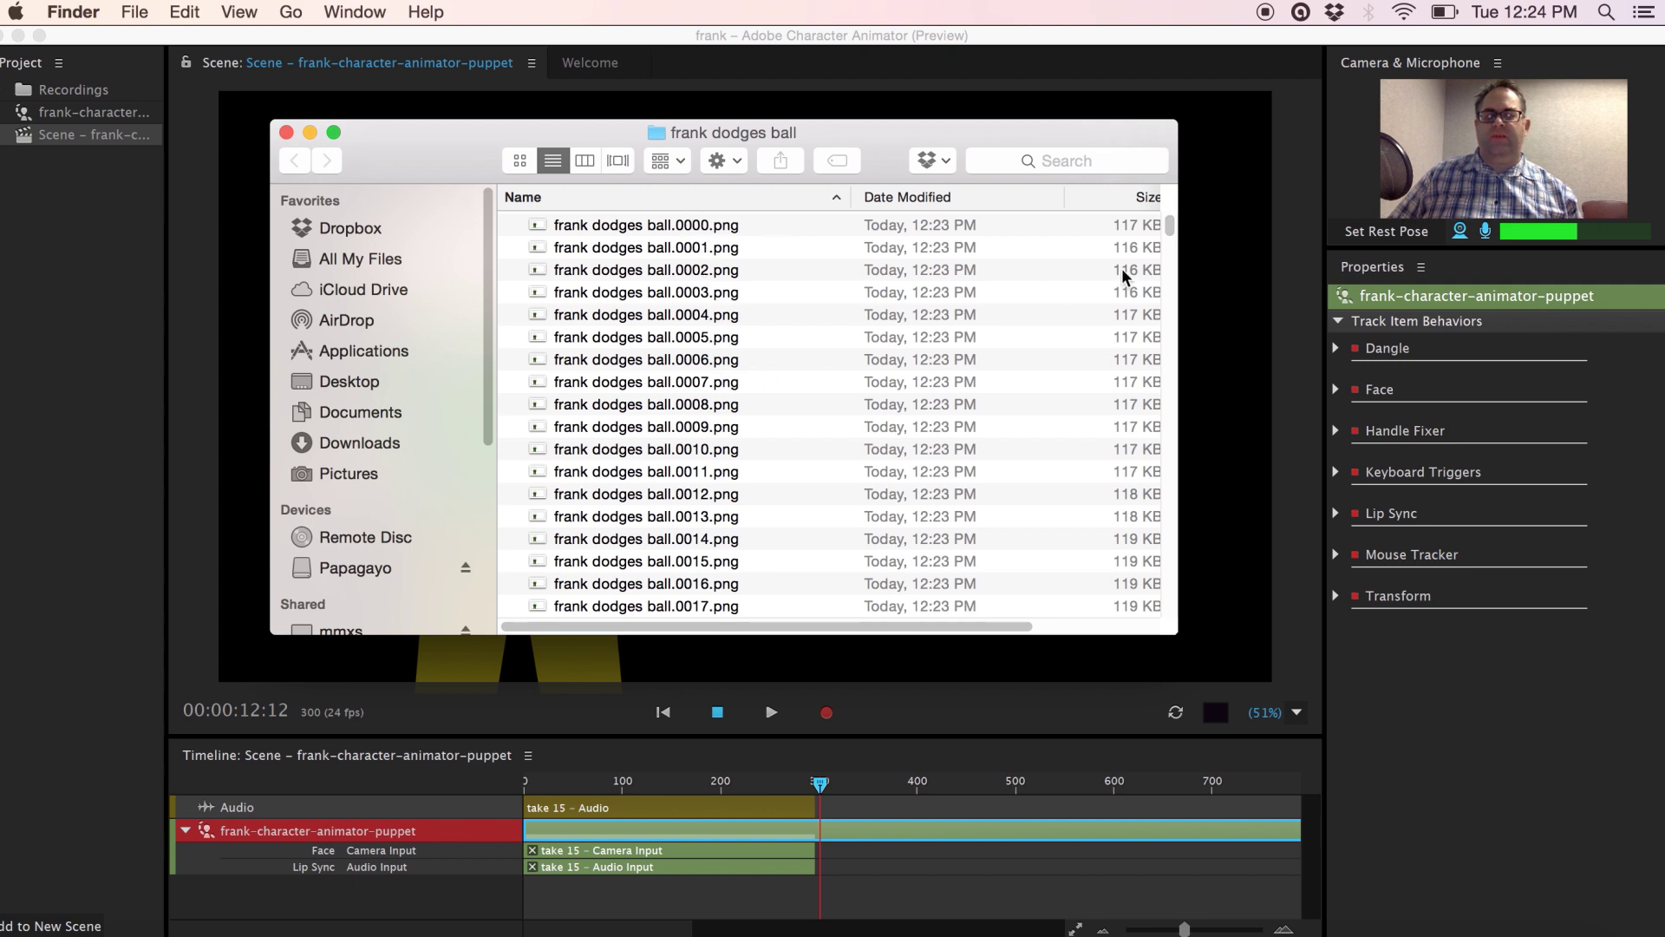
# Scroll the export folder down to frank dodges ball.2303.png and the JSON and WAV files.
pyautogui.moveTo(1170, 228); pyautogui.dragTo(1170, 425)
pyautogui.scroll(-20, 824, 521)
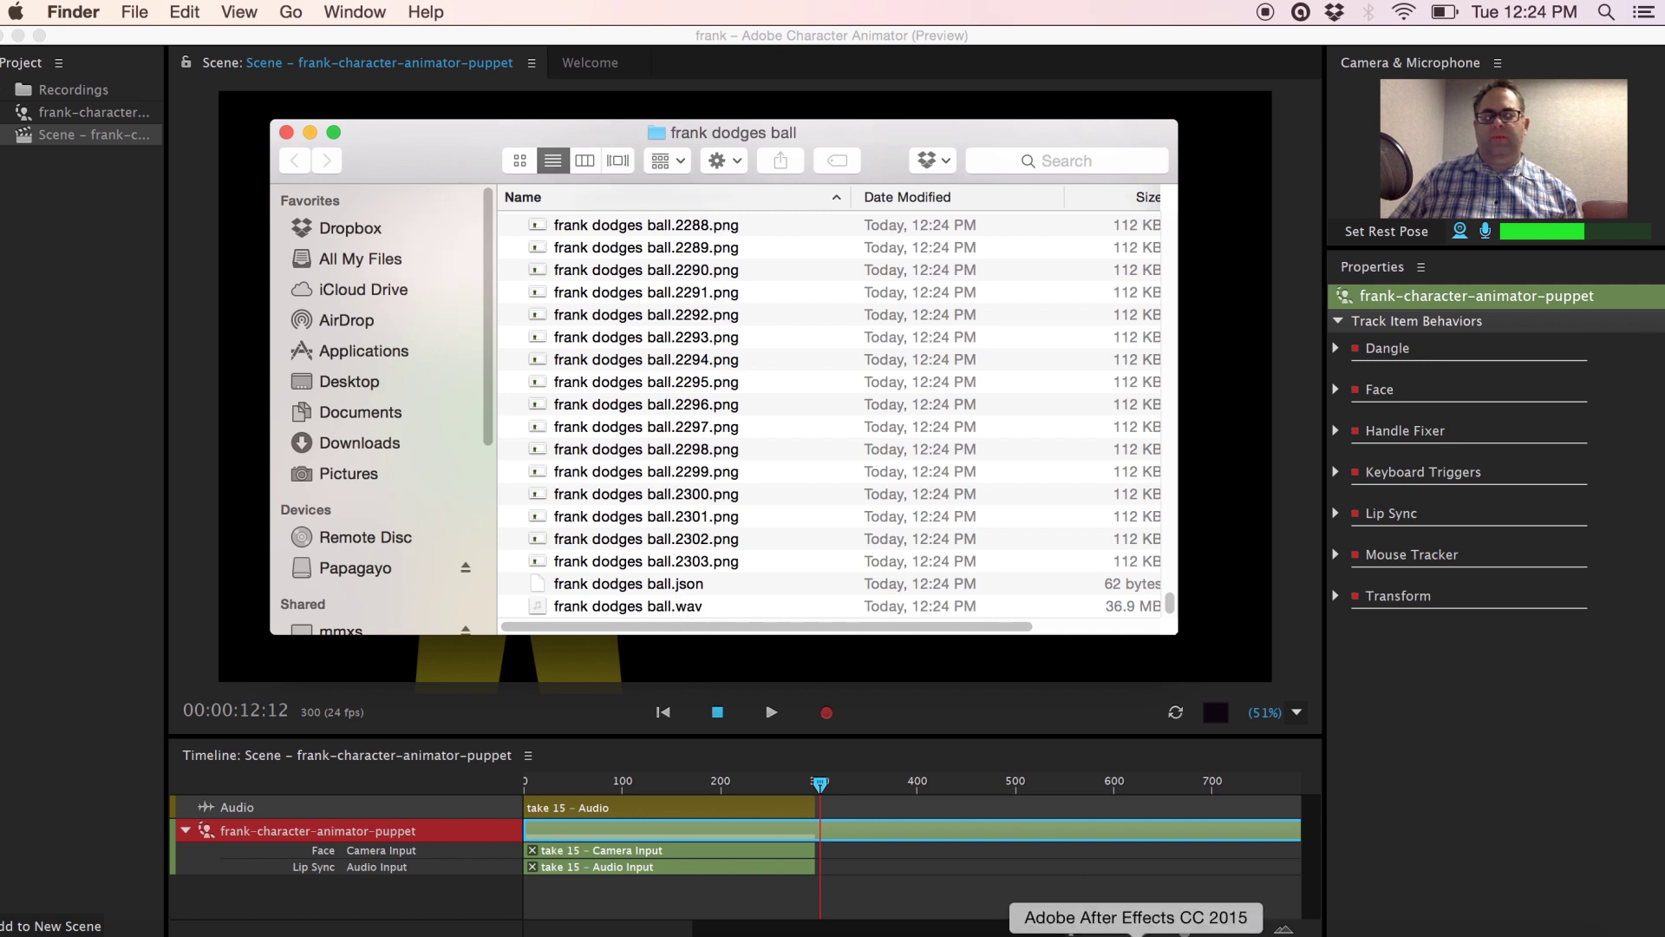
# In After Effects, dismiss the leftover dialog and run the New Comp from Character Animator Recording.jsx script.
pyautogui.click(1127, 928)
pyautogui.click(1103, 822)
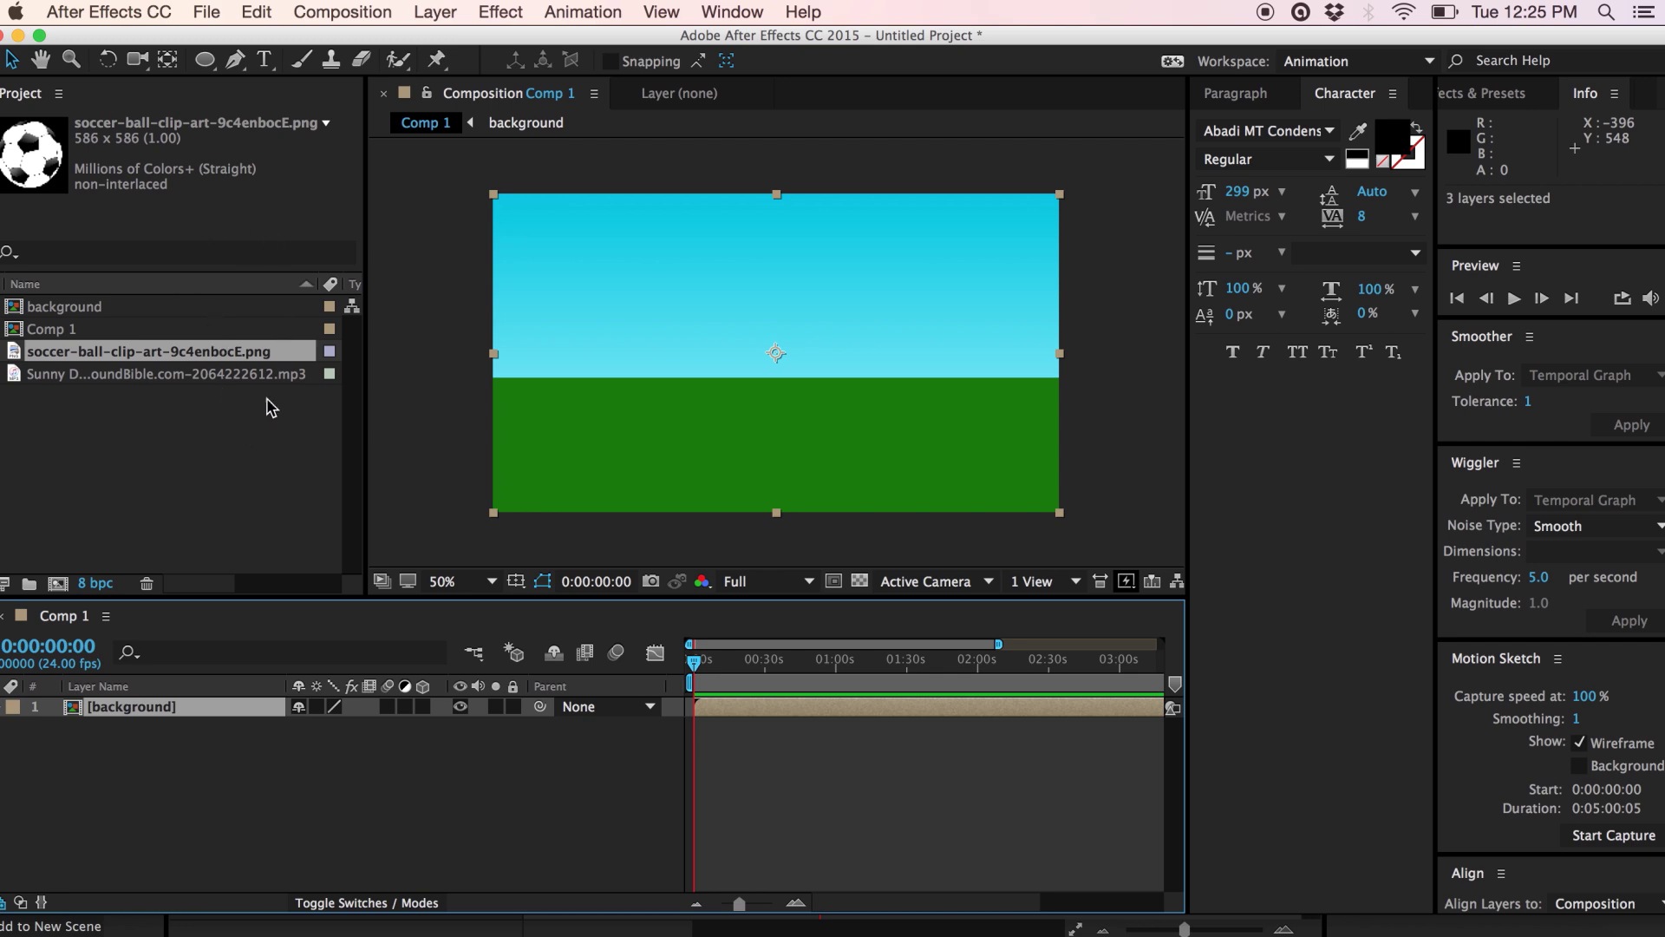
pyautogui.click(208, 12)
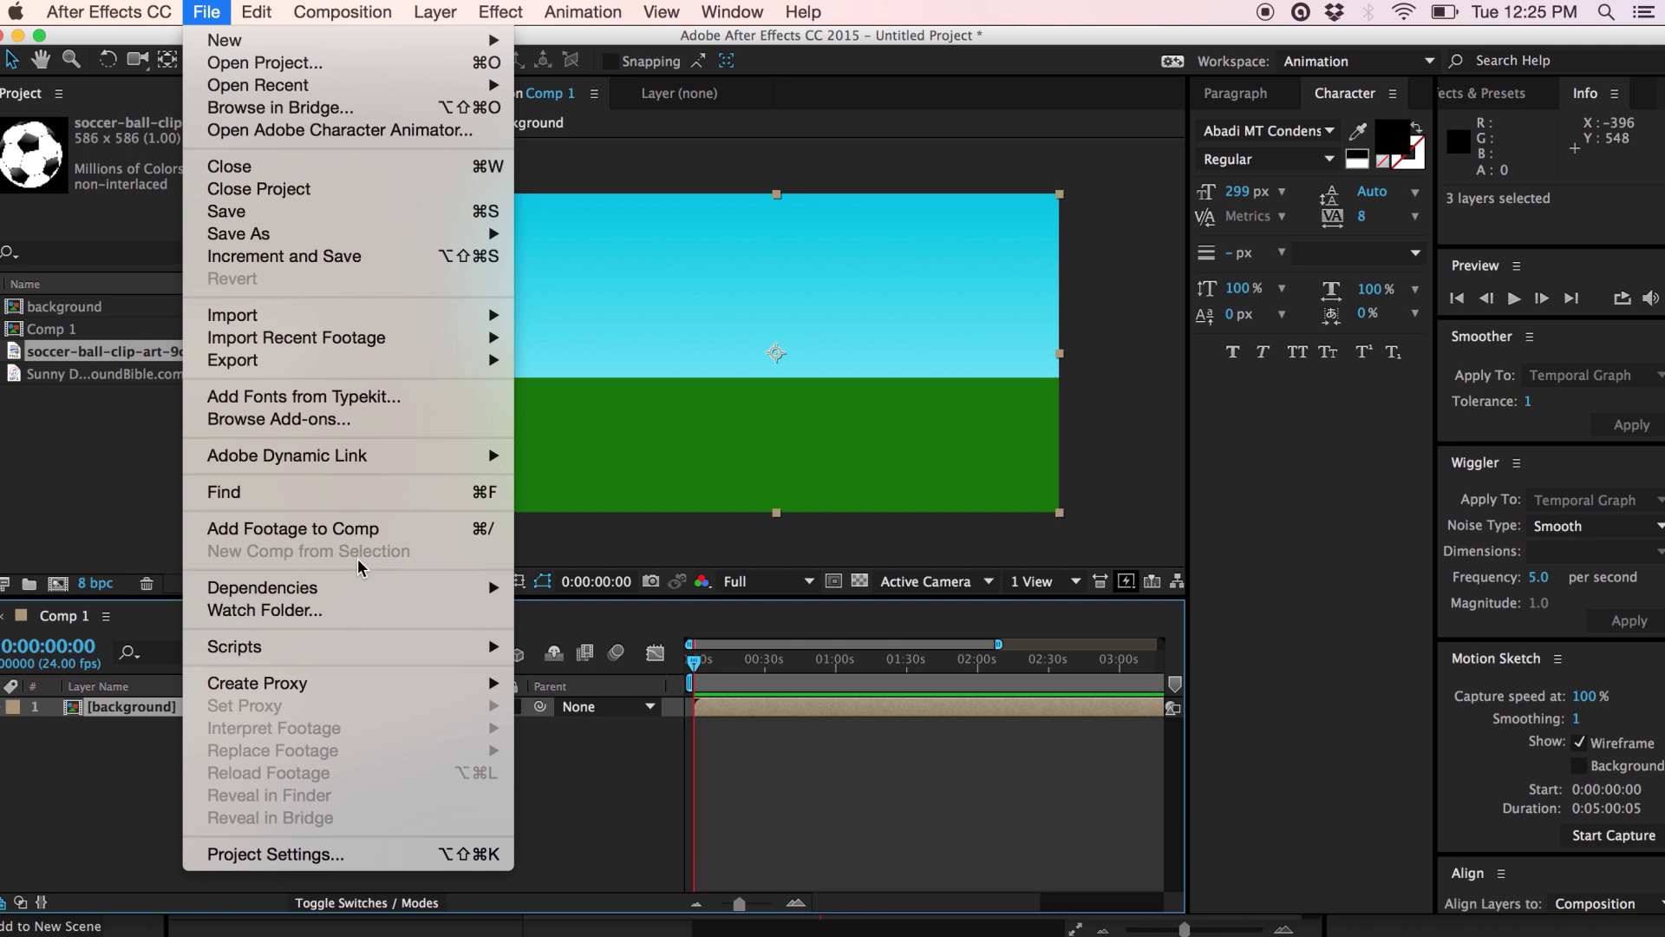
pyautogui.moveTo(328, 652)
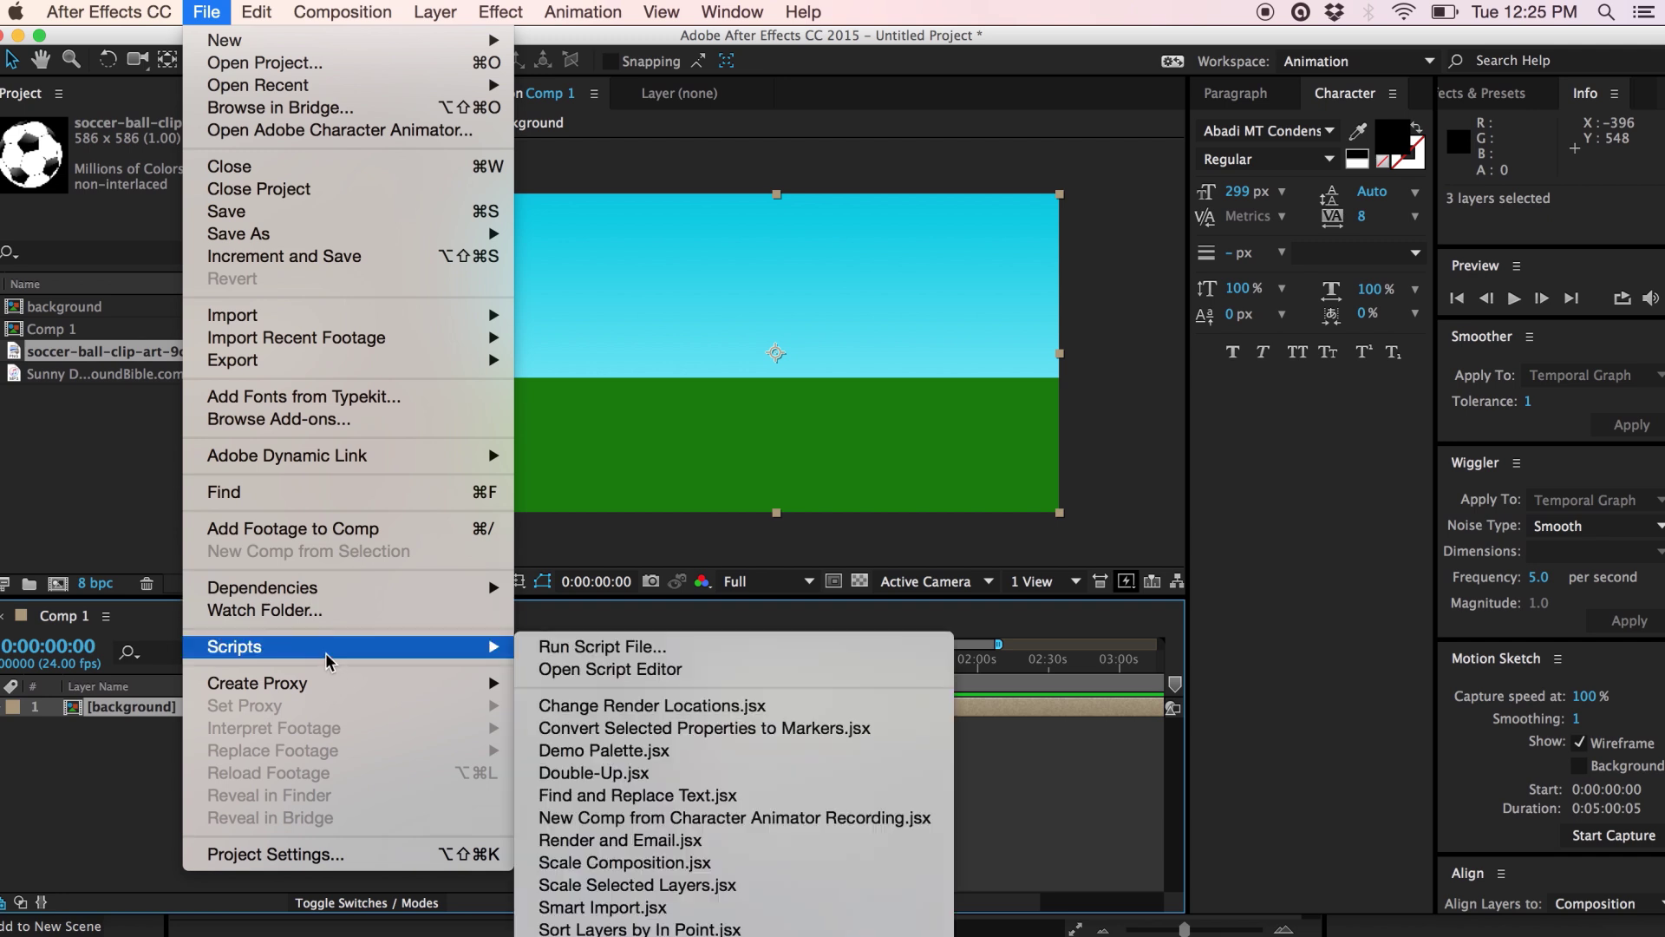
pyautogui.click(767, 819)
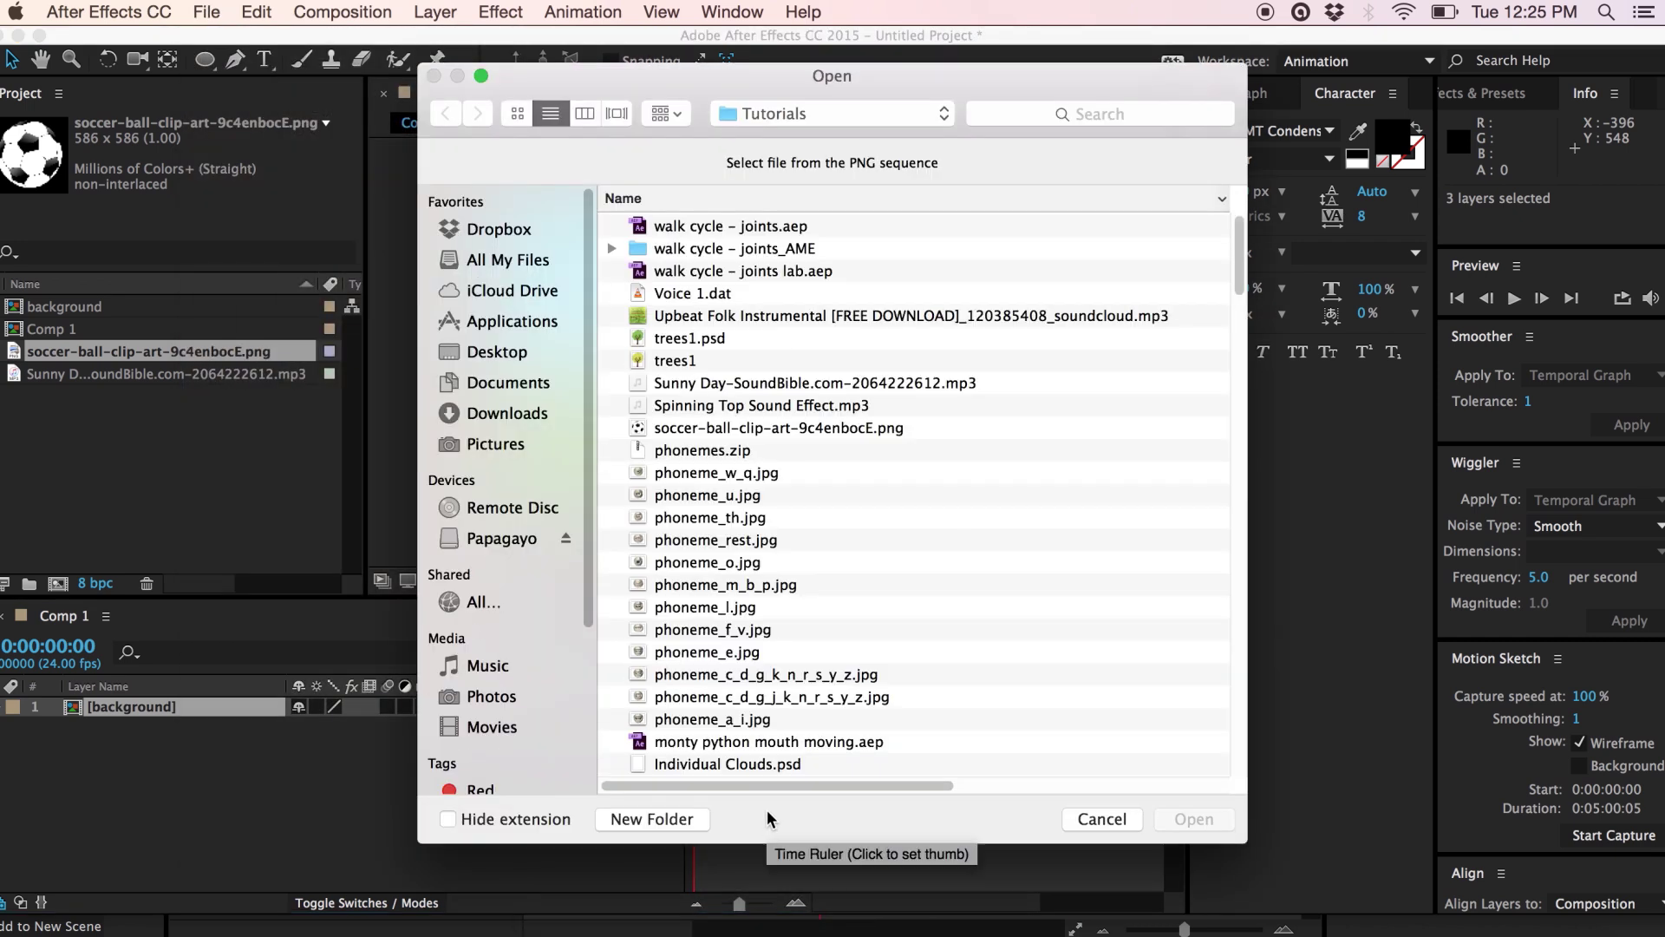
# Pick a PNG frame from Desktop > frank dodges ball to build the composition.
pyautogui.click(492, 356)
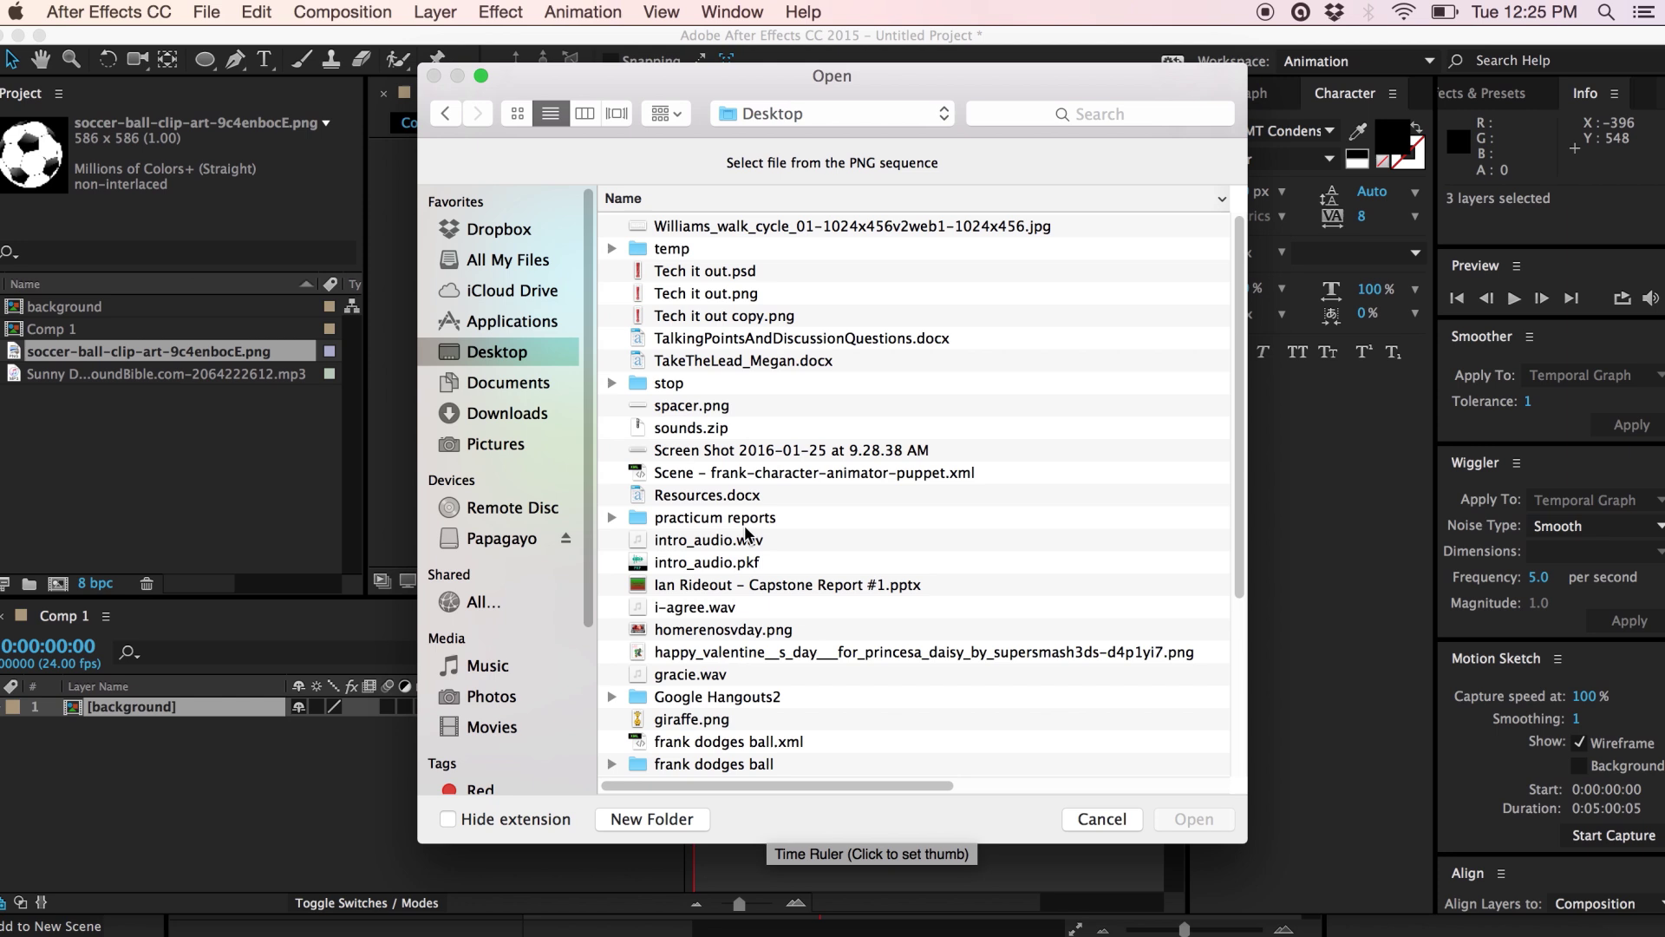
pyautogui.scroll(-4, 780, 547)
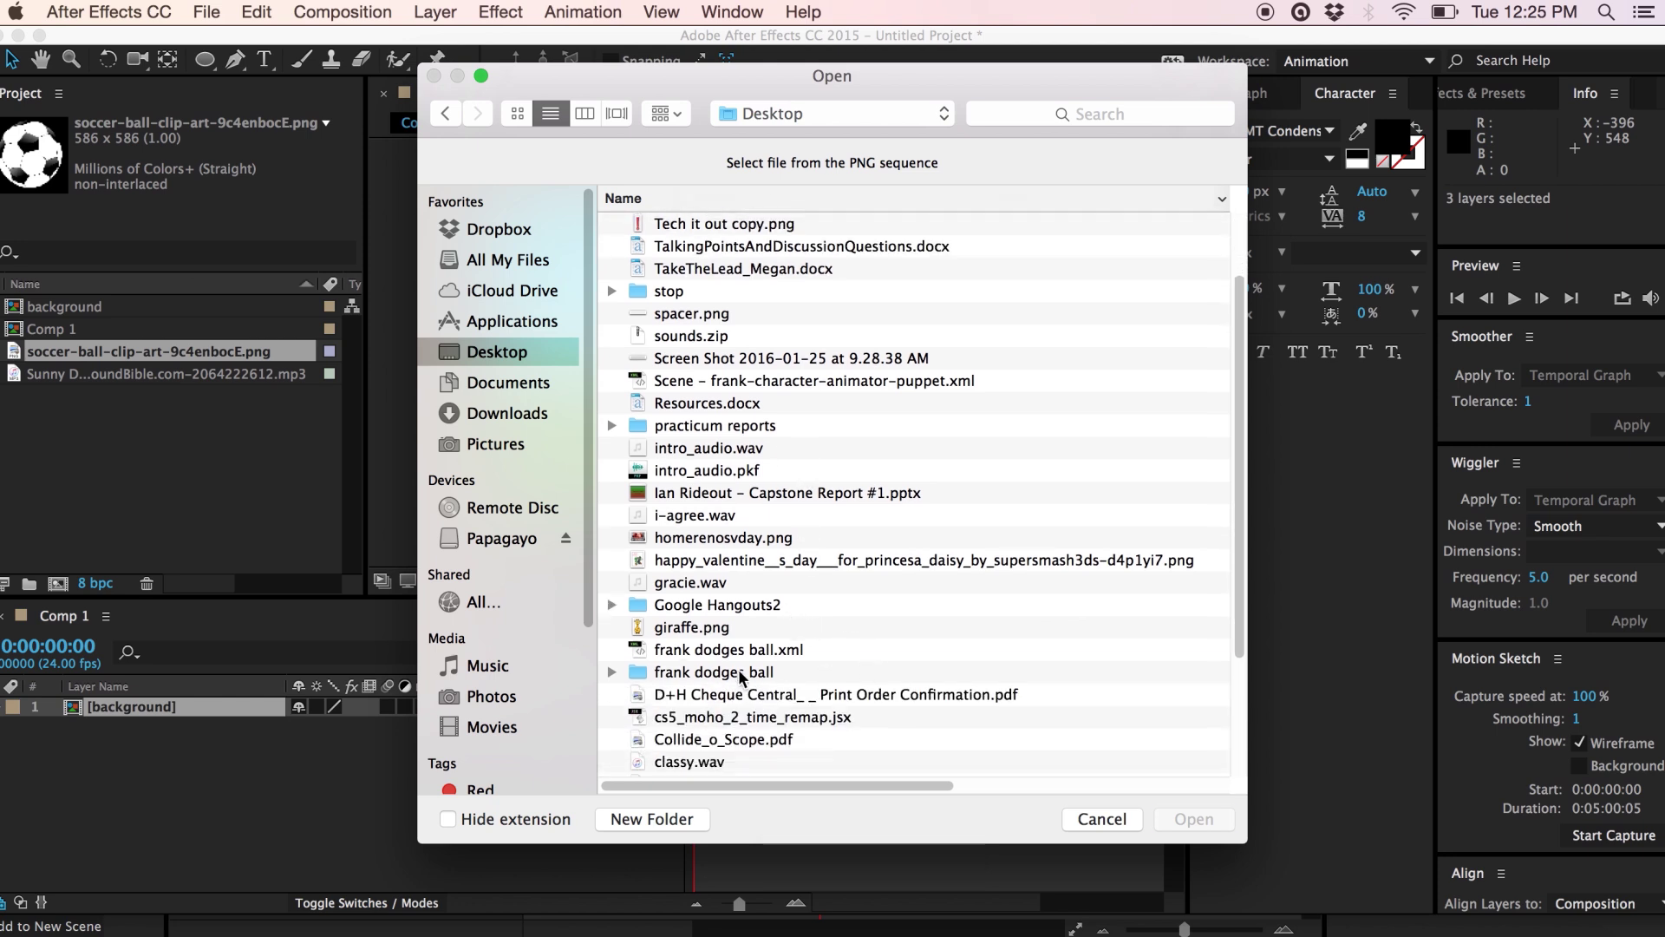
pyautogui.doubleClick(741, 673)
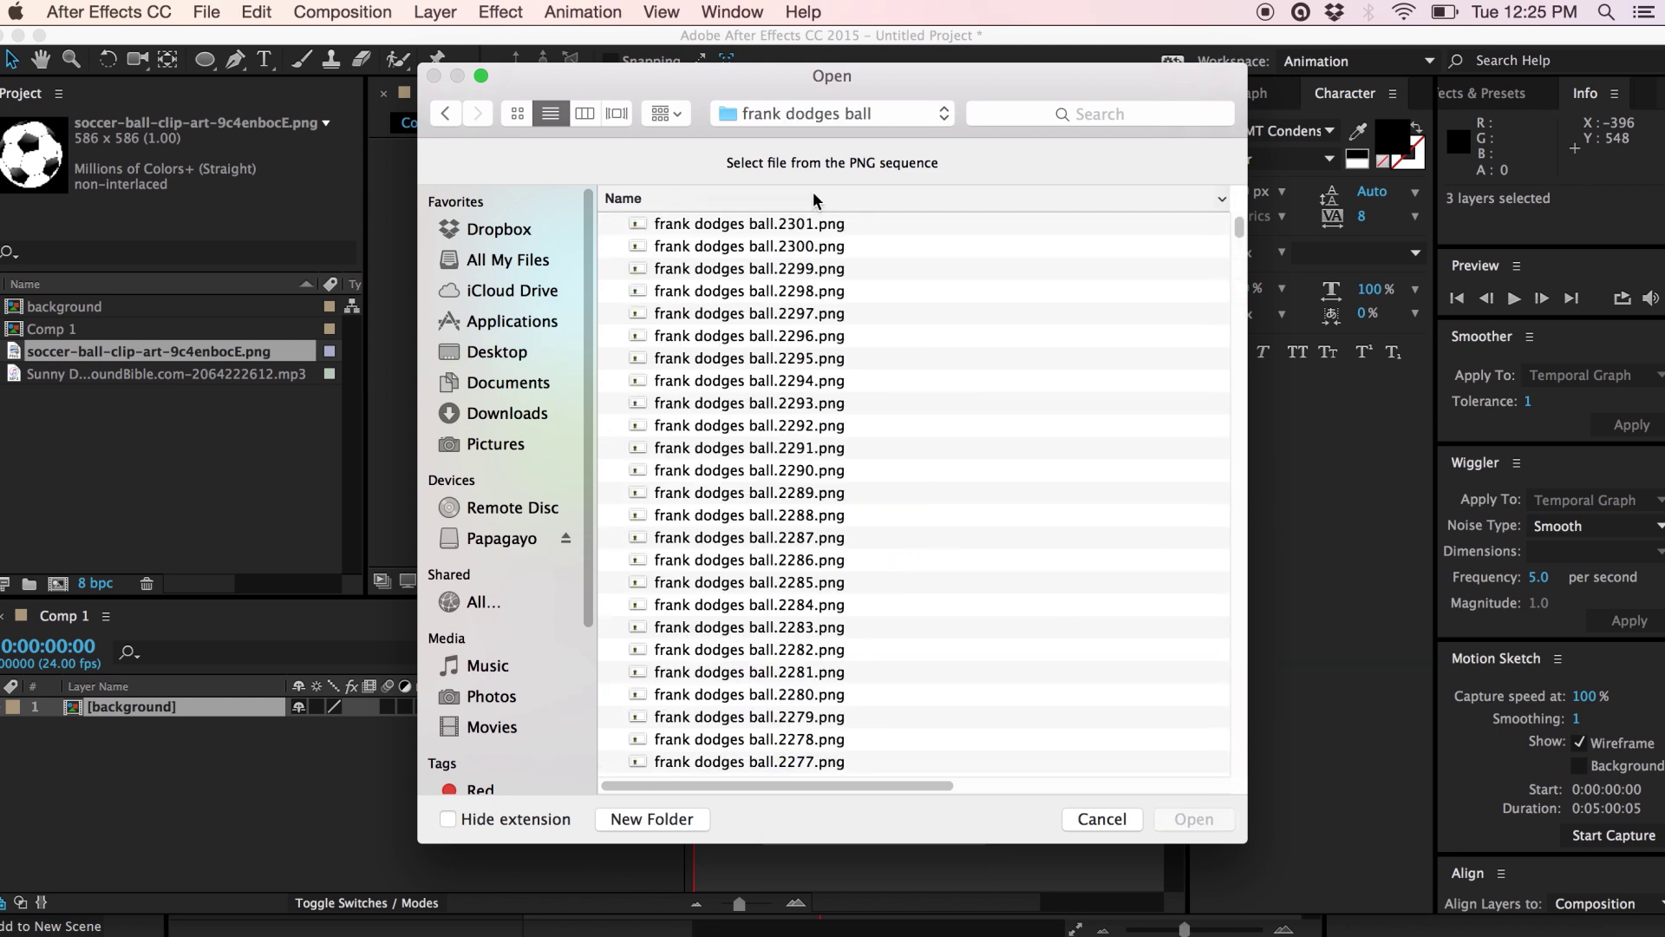
pyautogui.click(794, 228)
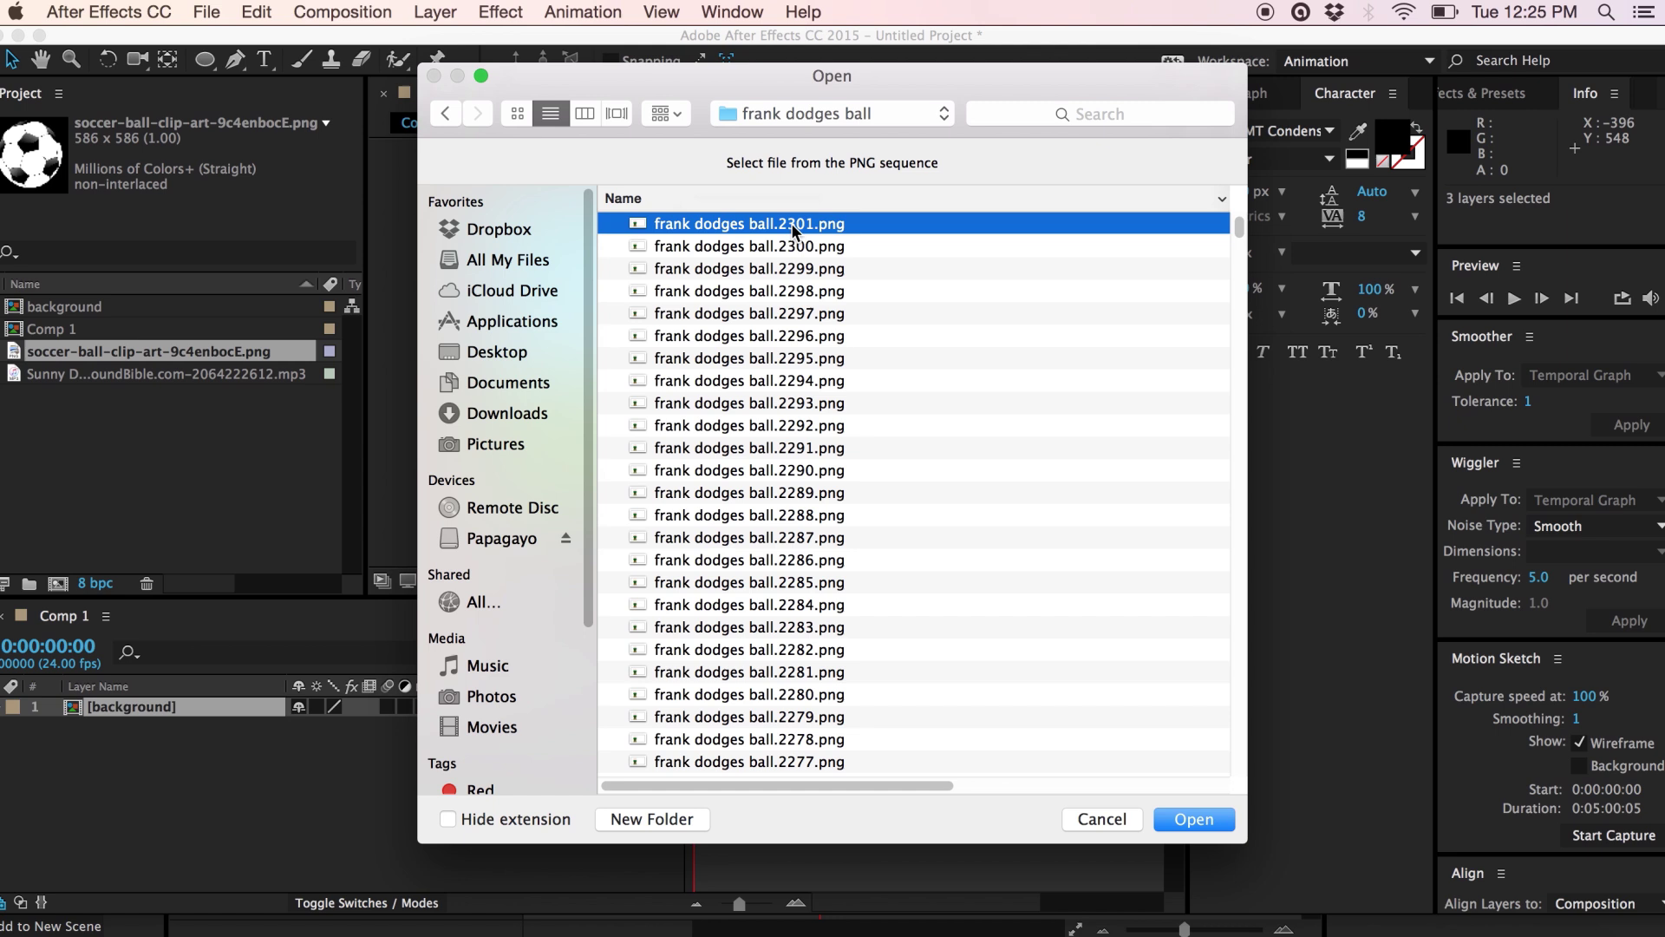
pyautogui.click(1202, 827)
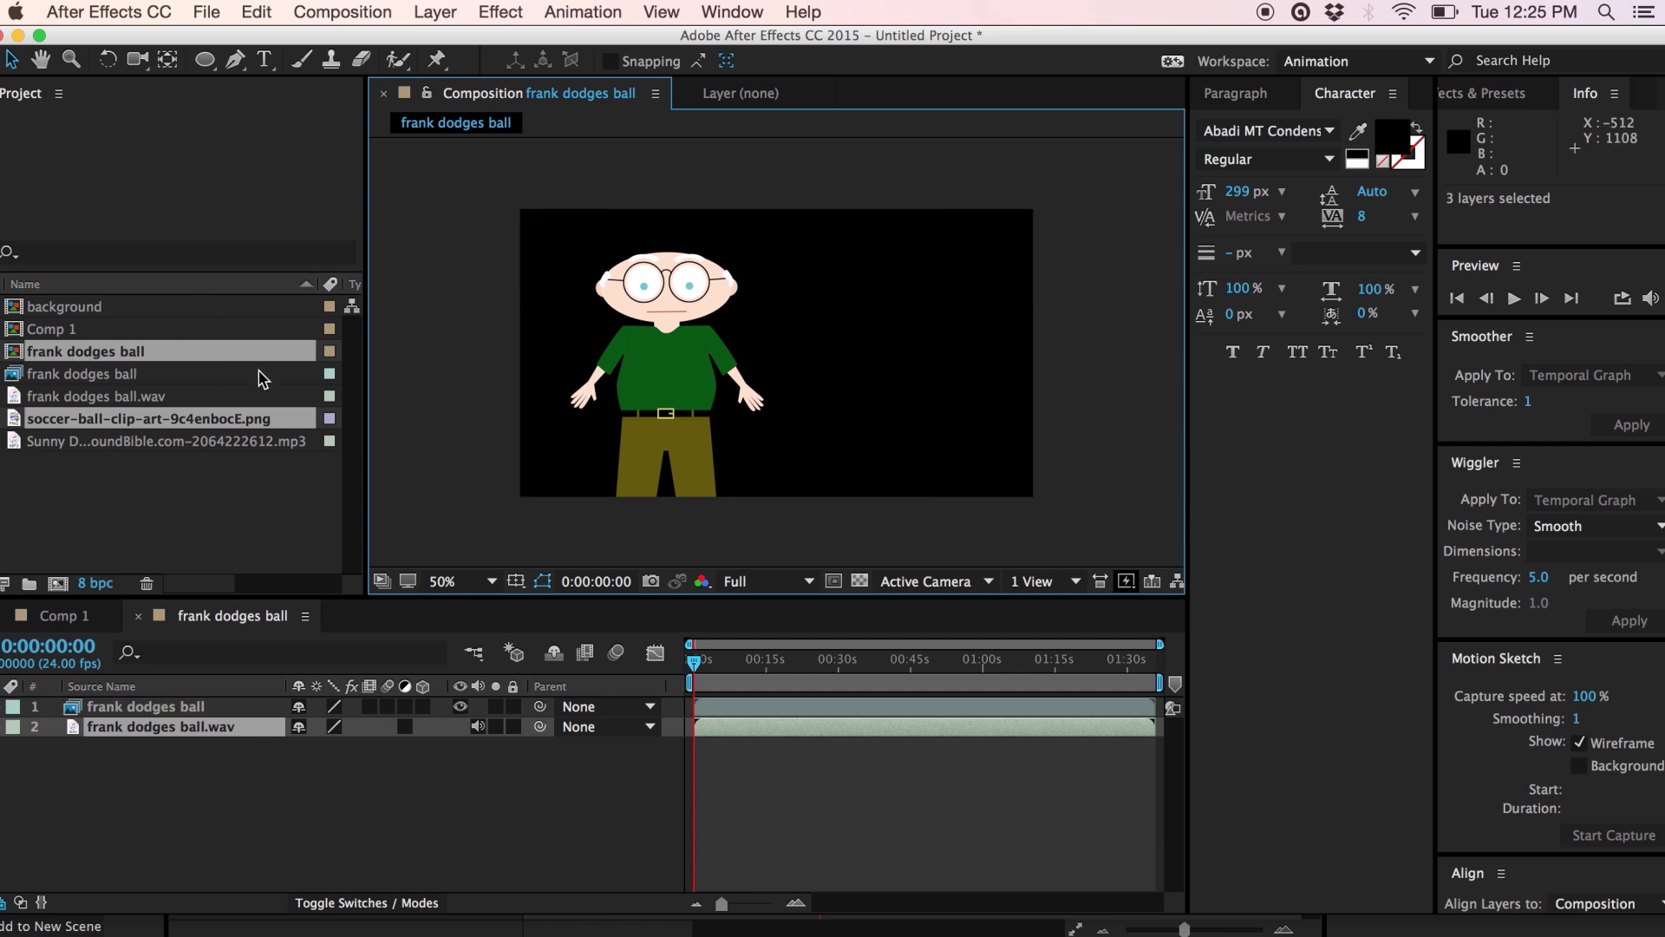
# Preview the frank dodges ball composition with its audio at real-time 24 fps.
pyautogui.press('space')
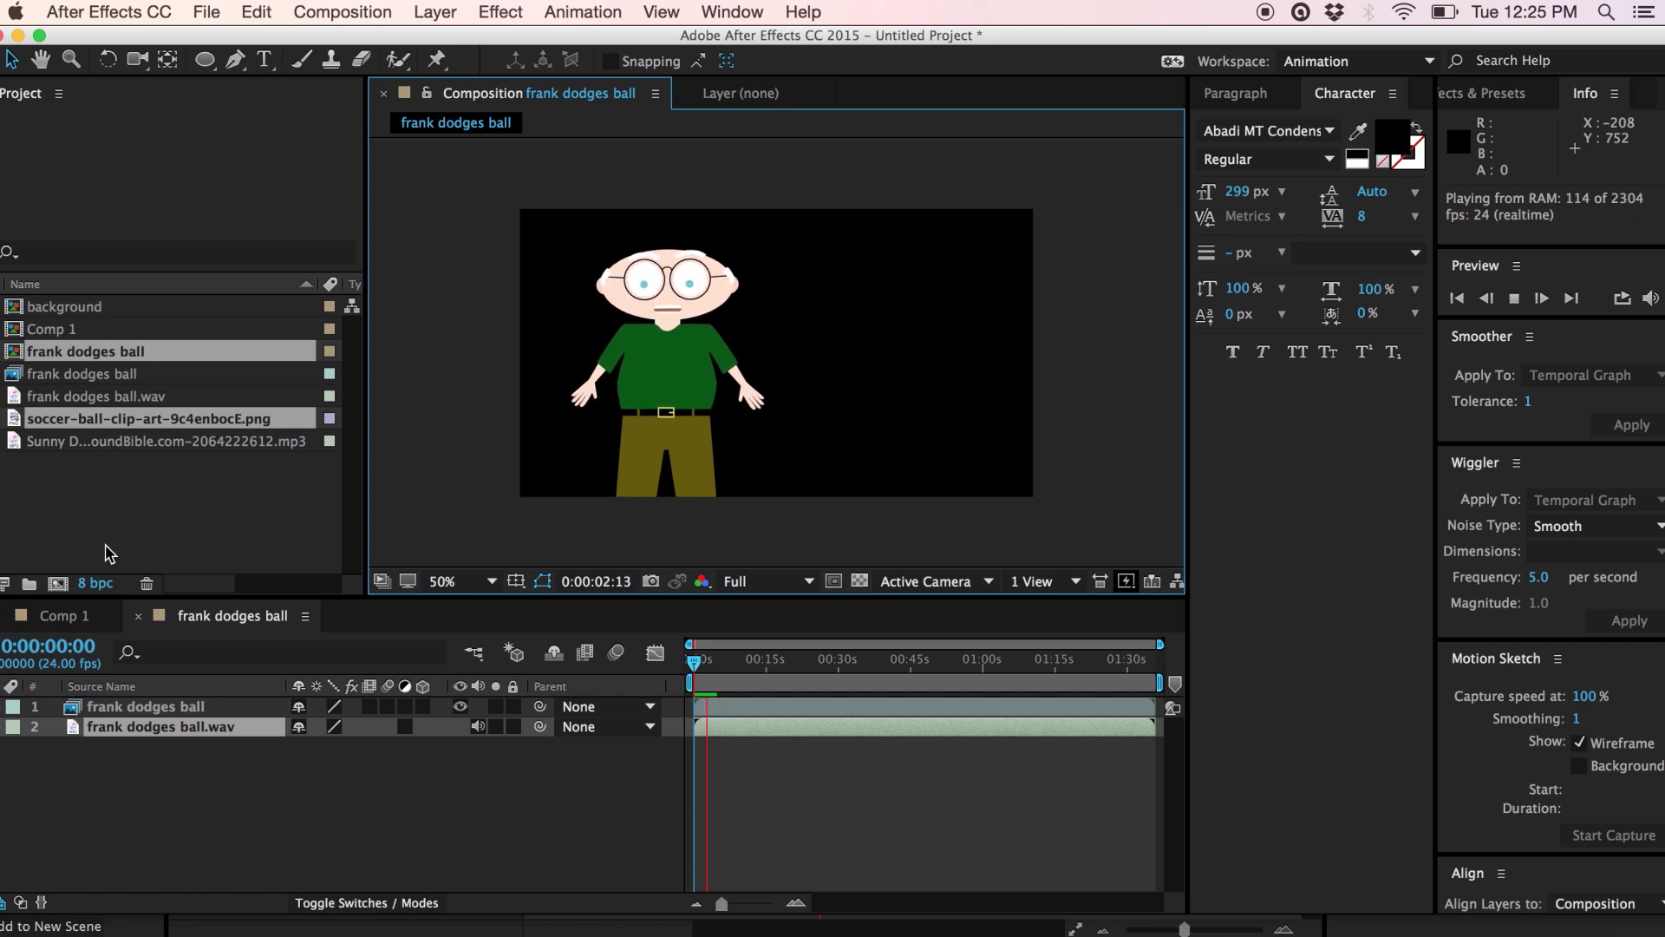
# Add the frank dodges ball composition as a layer in Comp 1 over the background.
pyautogui.click(69, 616)
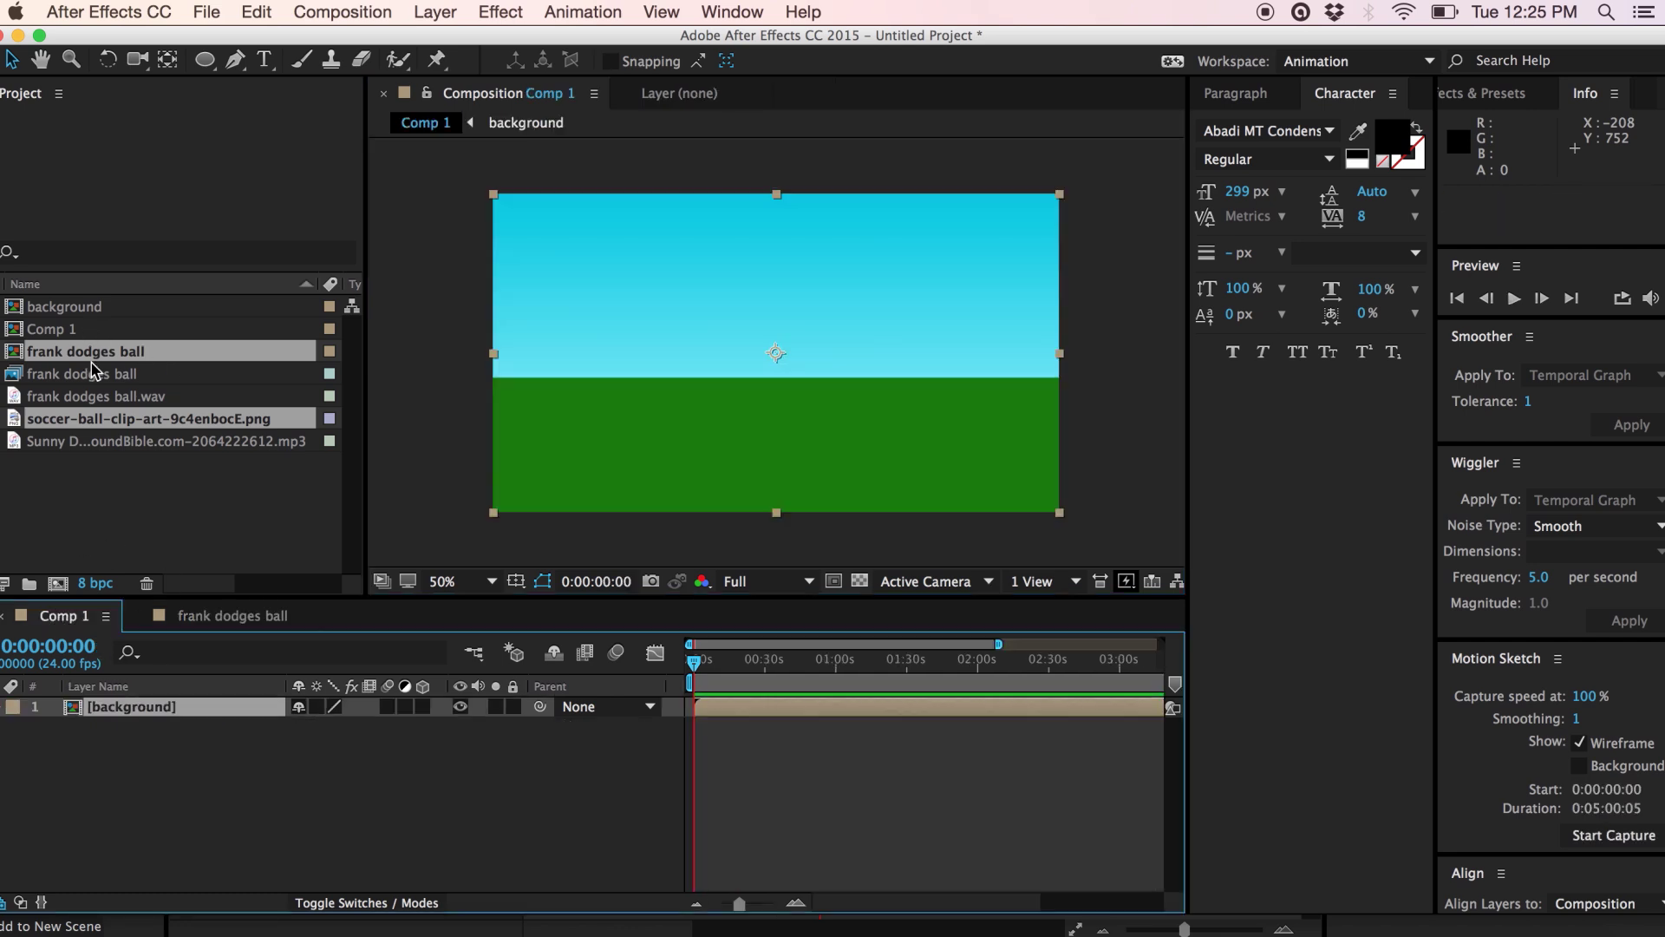
pyautogui.click(123, 499)
pyautogui.click(90, 351)
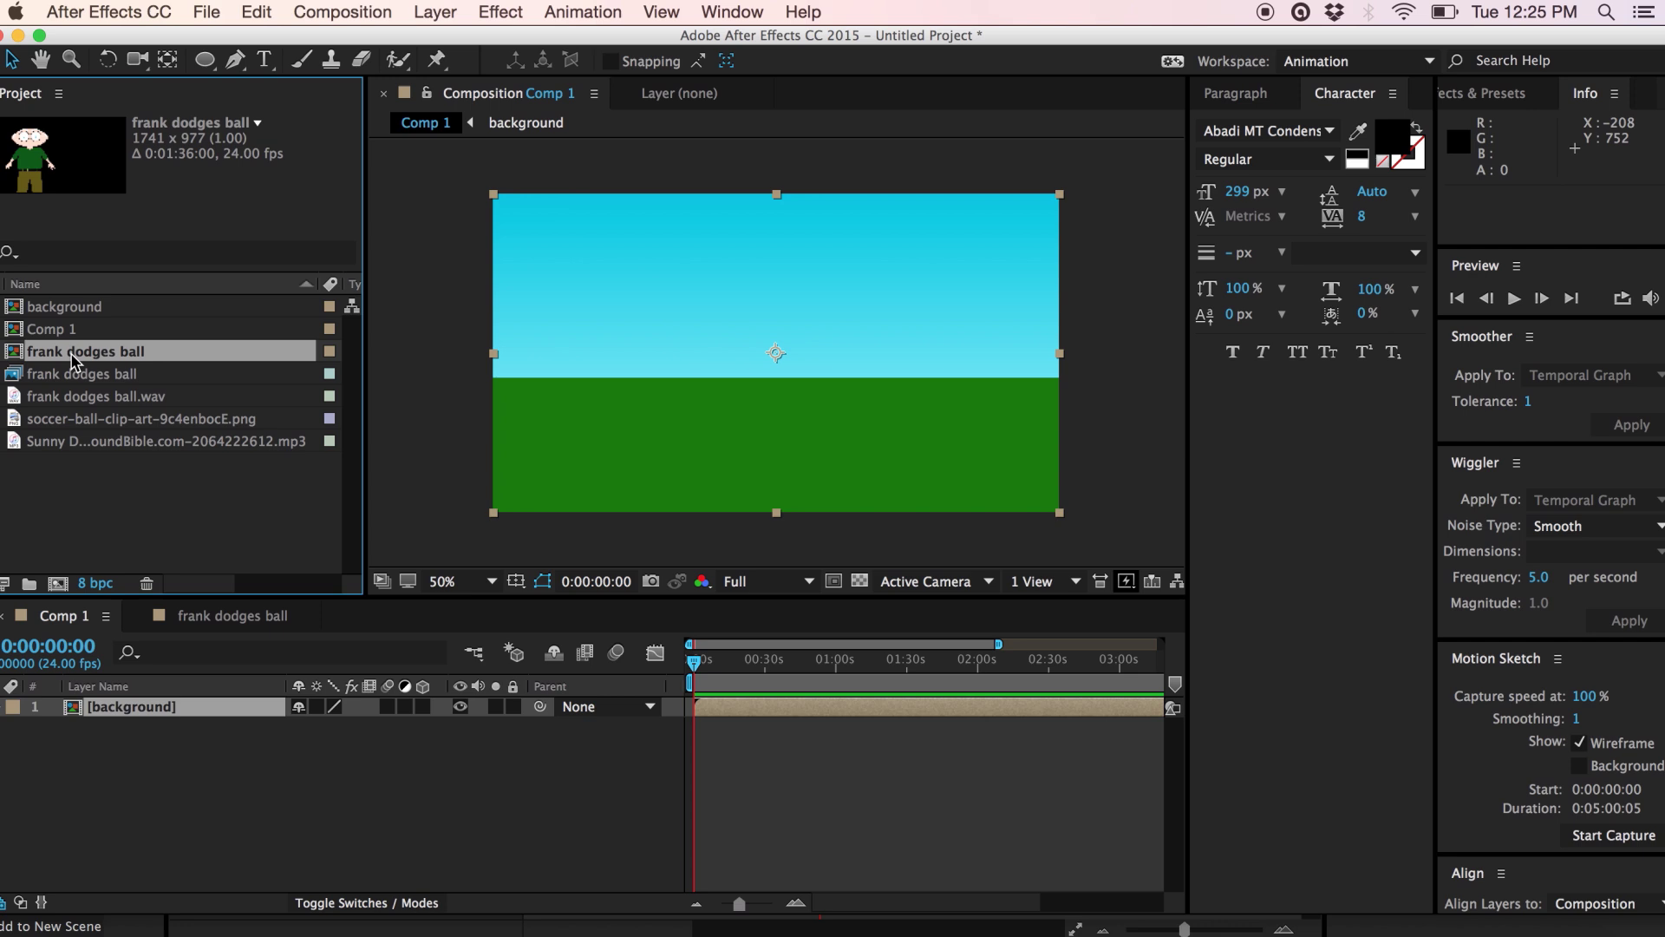
pyautogui.moveTo(72, 355); pyautogui.dragTo(180, 699)
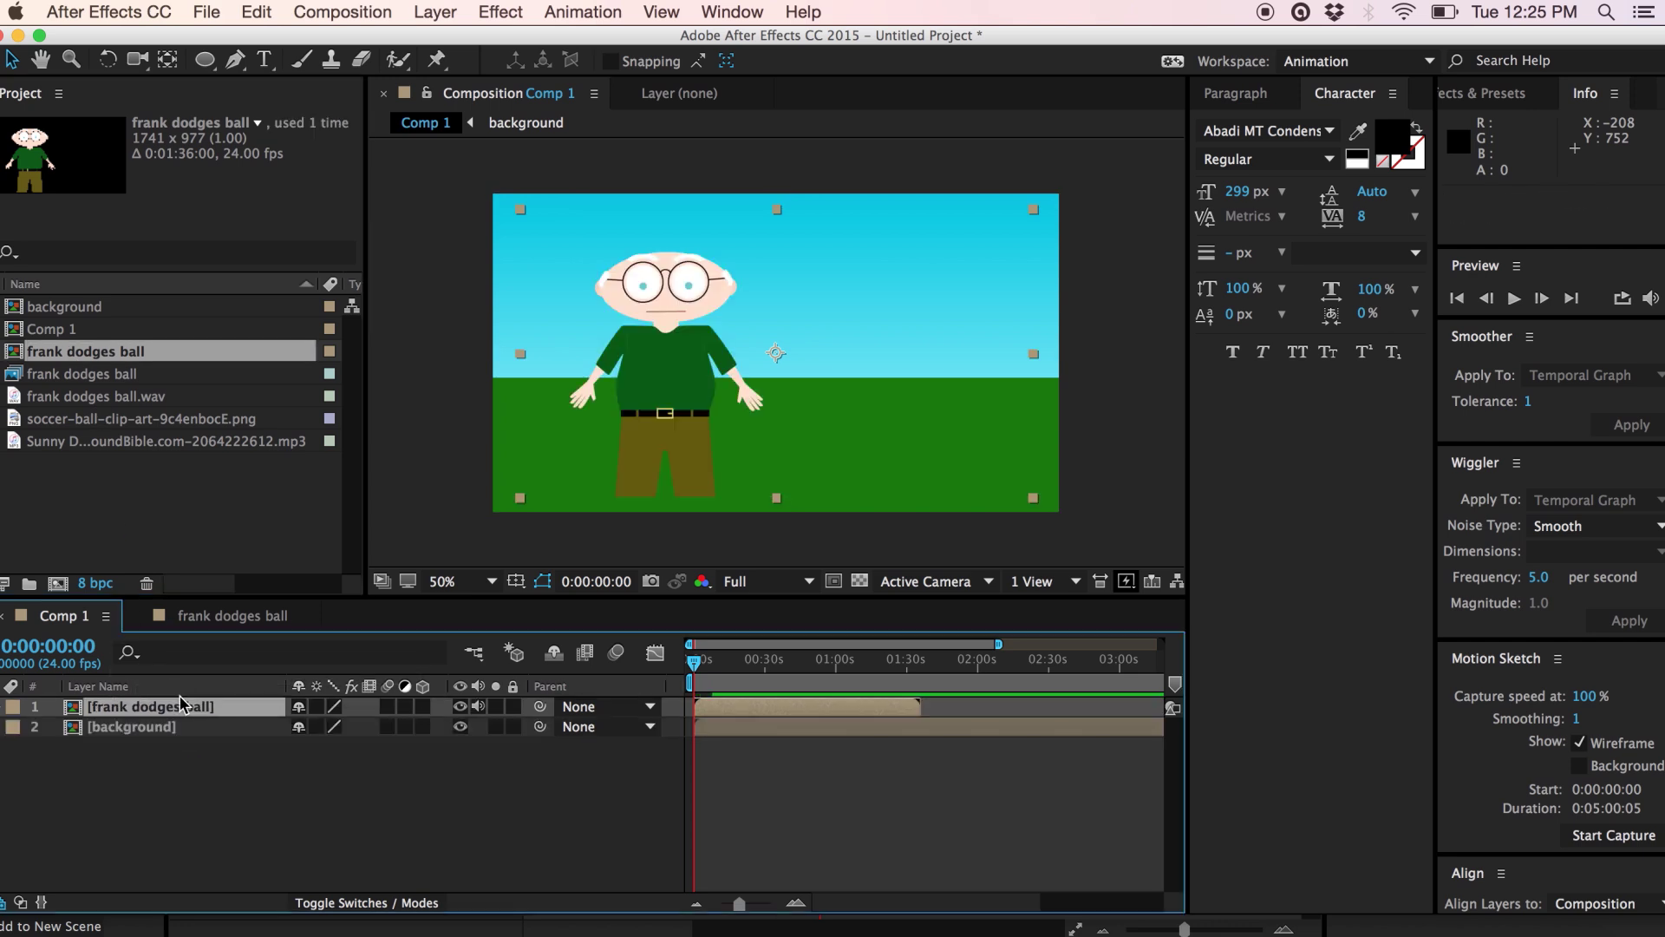
# Move the Frank character left and slightly down onto the grass in the frame.
pyautogui.click(12, 64)
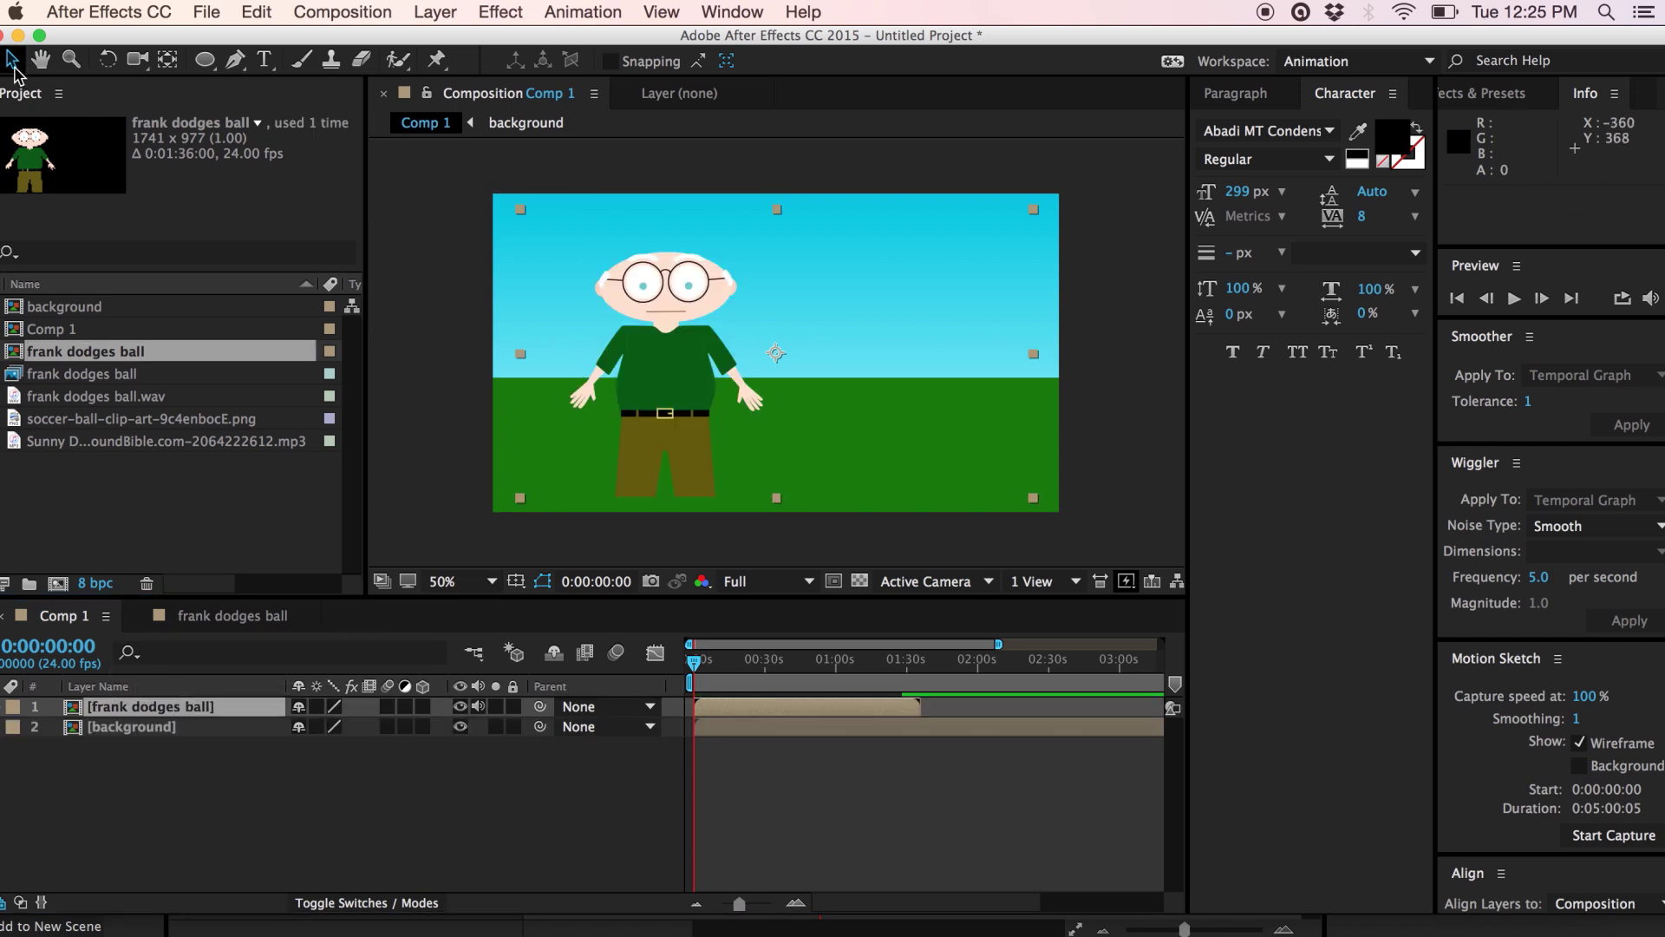
pyautogui.moveTo(657, 353); pyautogui.dragTo(637, 346)
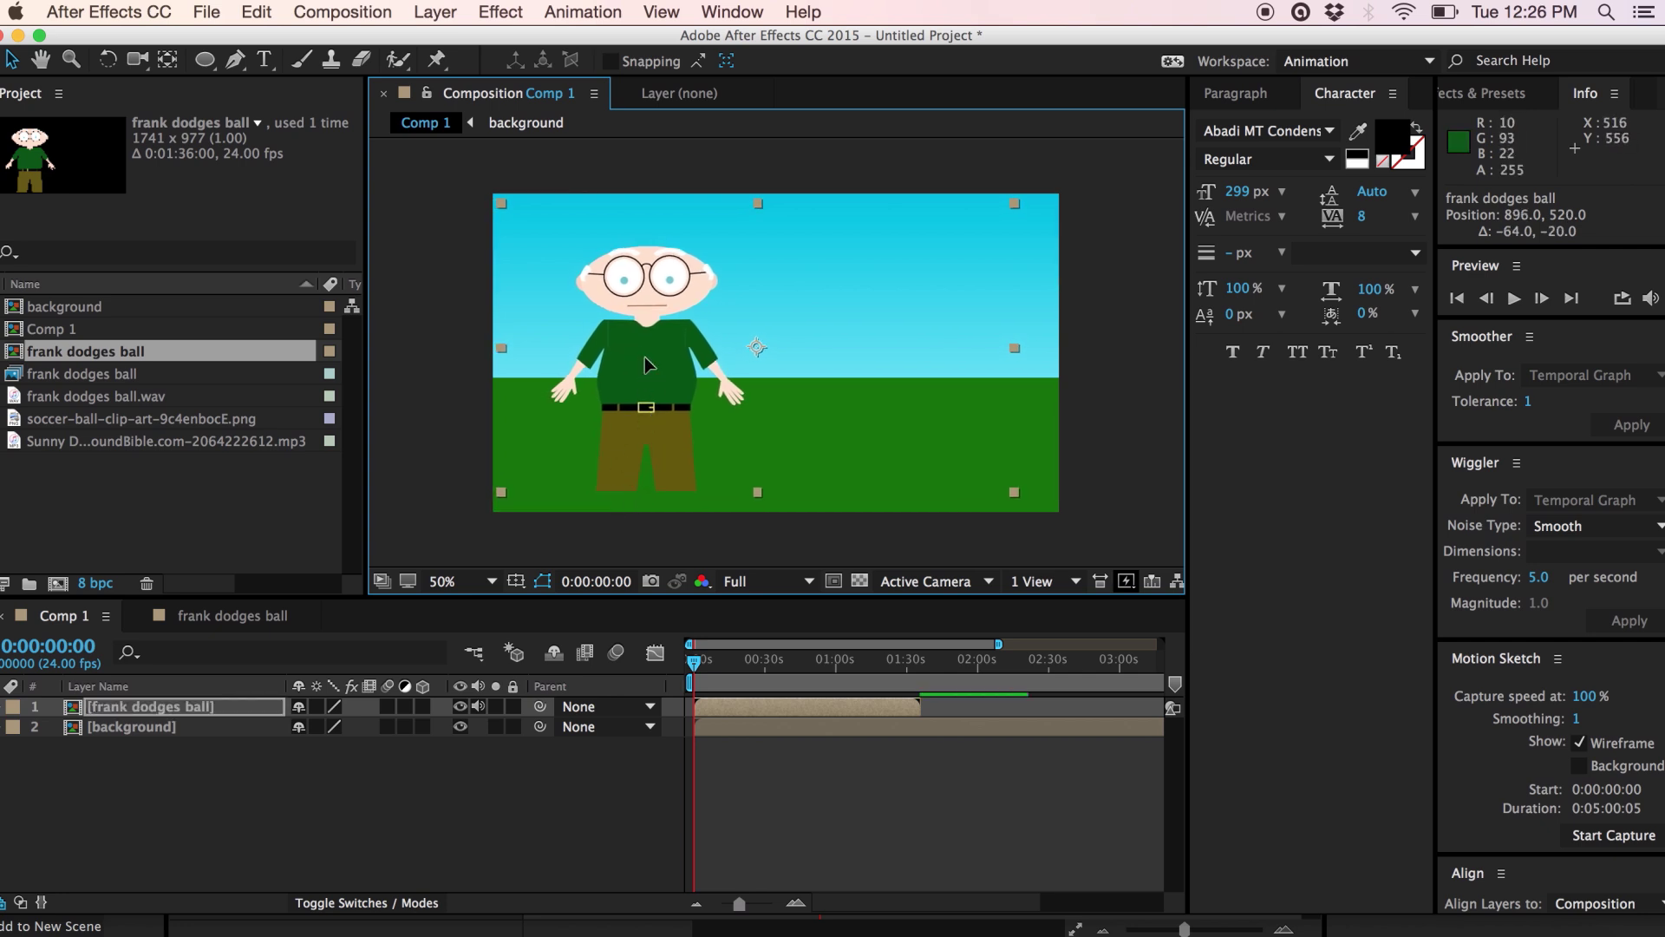
pyautogui.moveTo(644, 357)
pyautogui.mouseDown()
pyautogui.moveTo(607, 387)
pyautogui.moveTo(655, 380)
pyautogui.mouseUp()
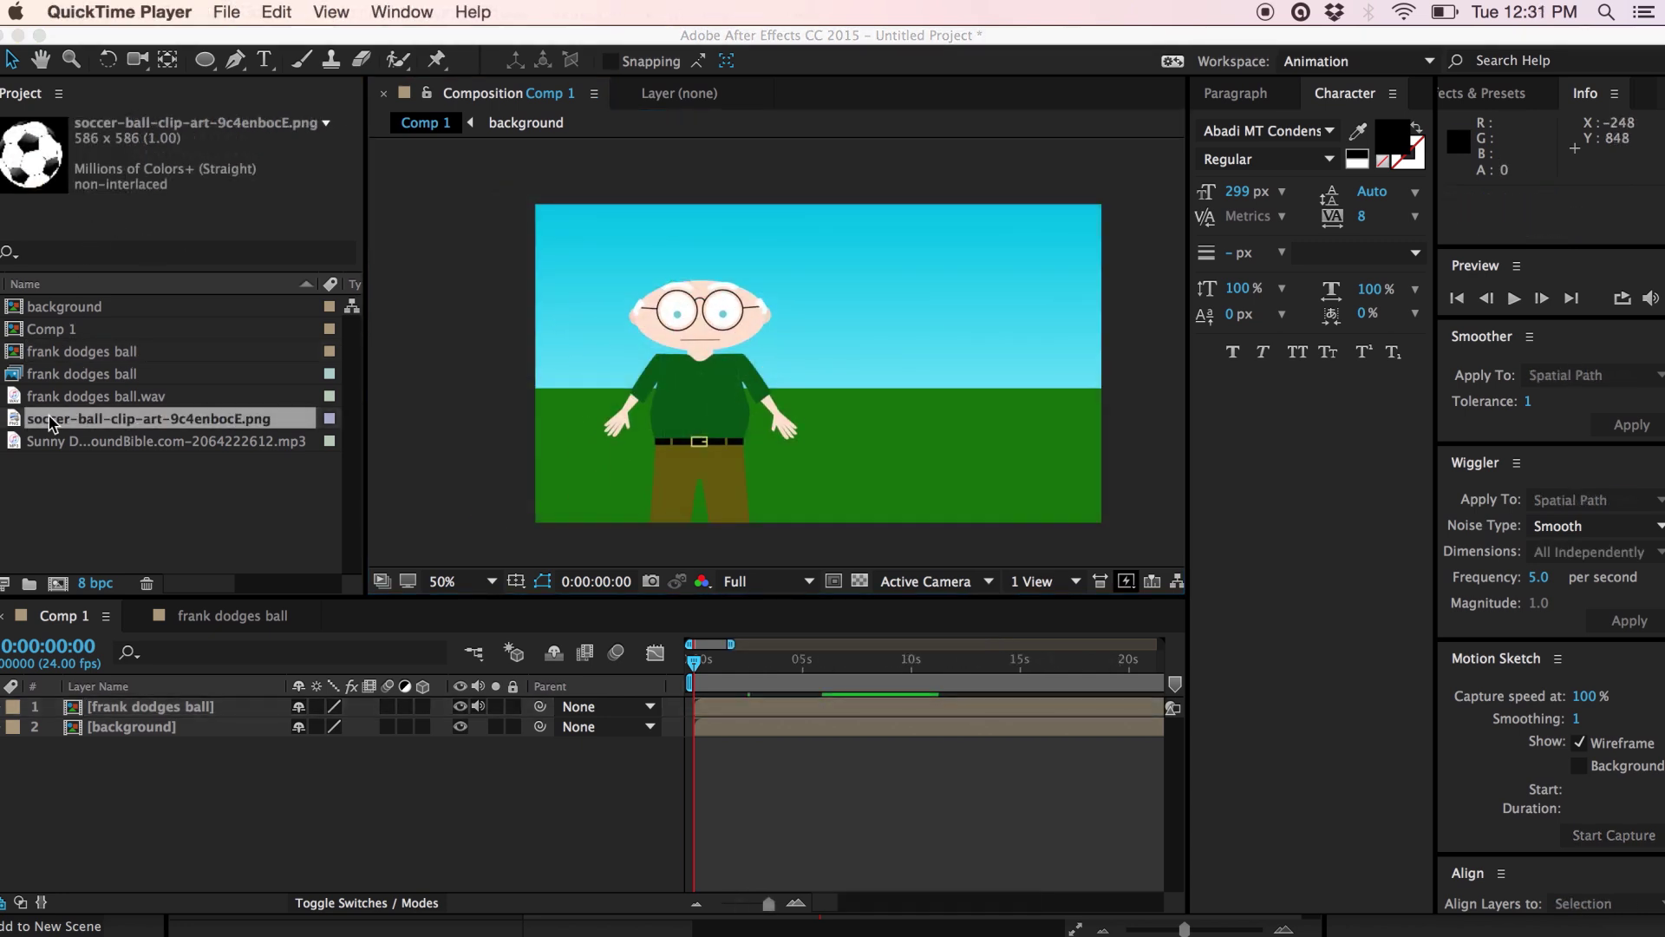
# Add the soccer ball image to Comp 1, scale it to 54%, and place it just off the frame's left edge.
pyautogui.click(32, 425)
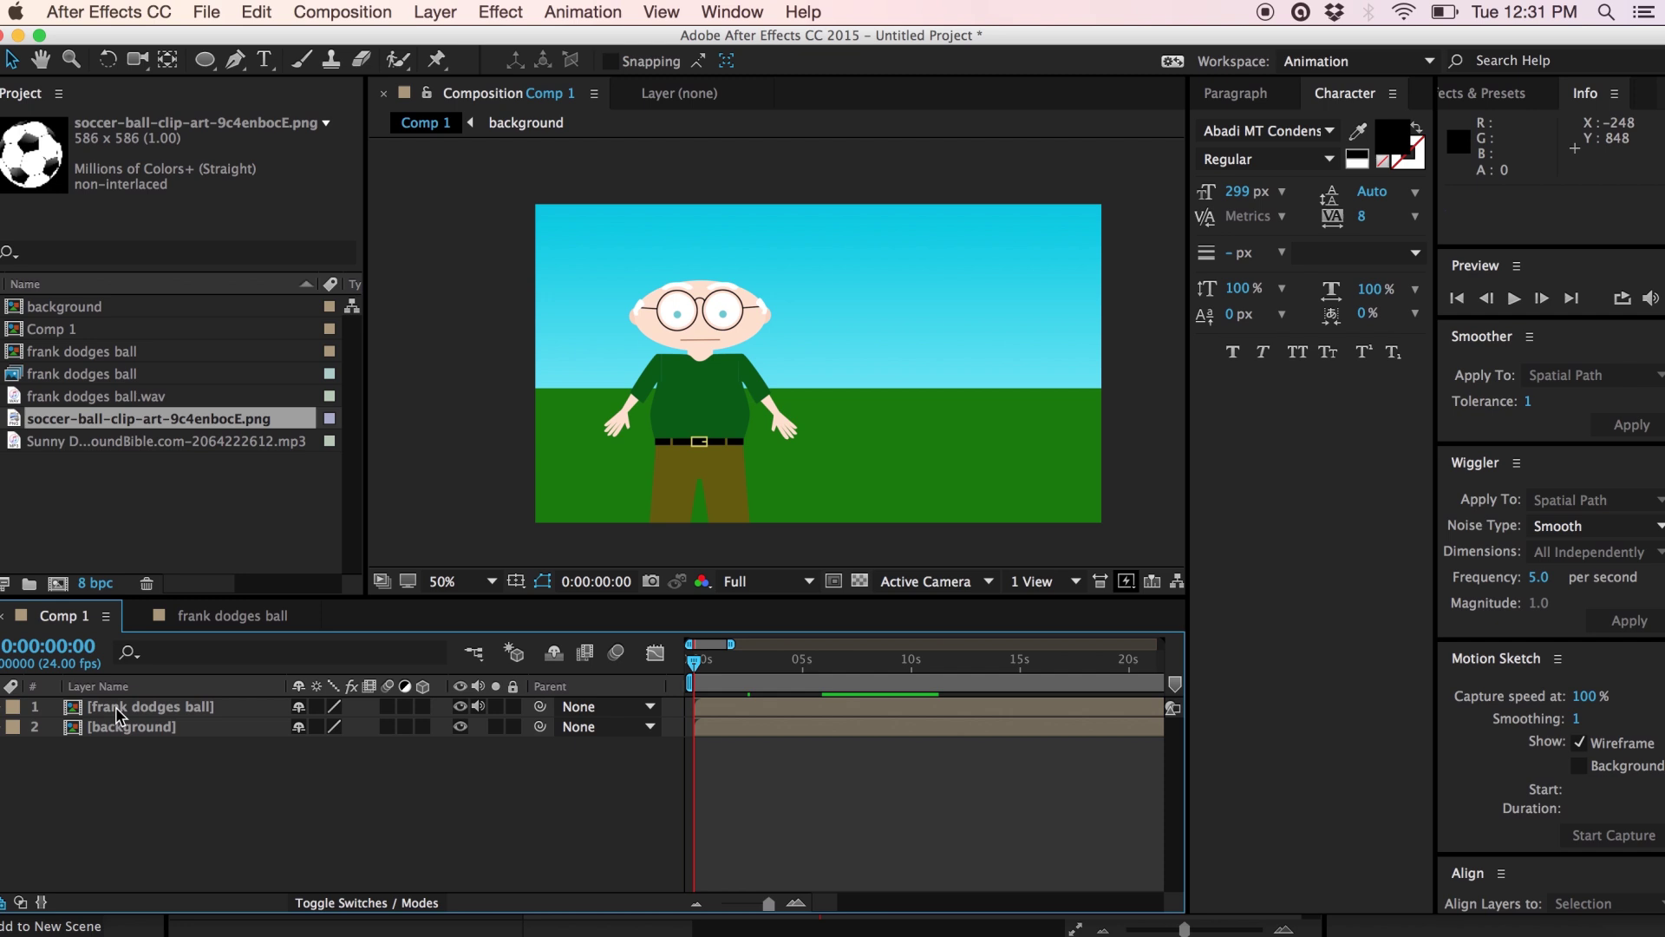
pyautogui.moveTo(44, 418); pyautogui.dragTo(120, 717)
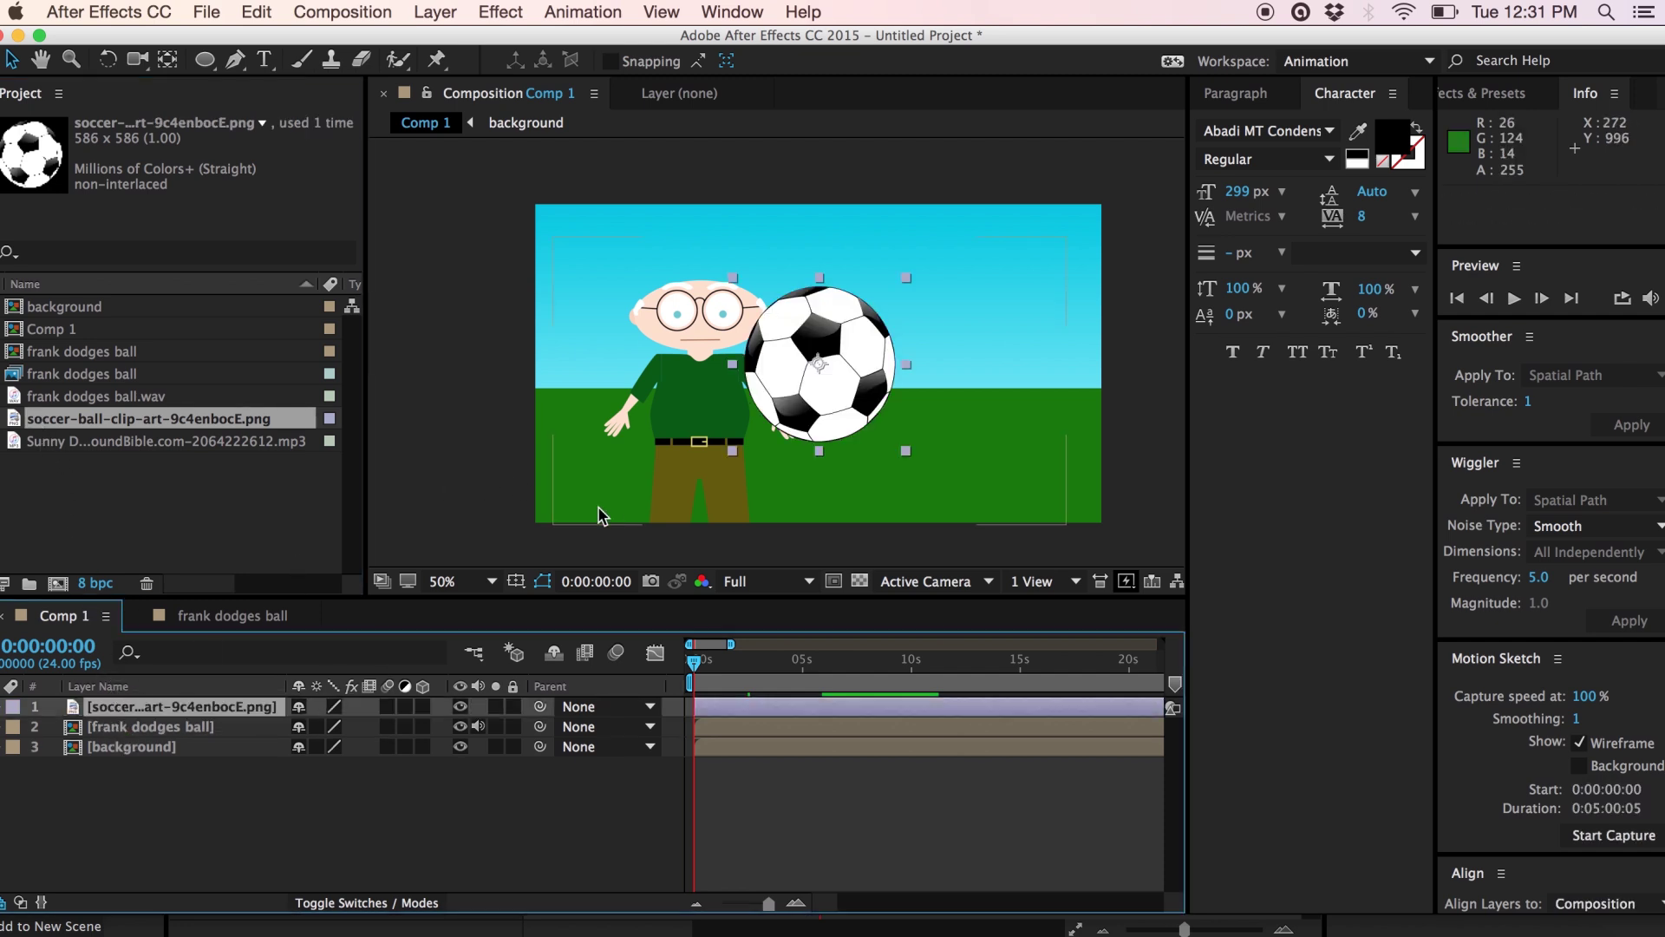
pyautogui.press('s')
pyautogui.moveTo(381, 728); pyautogui.dragTo(331, 727)
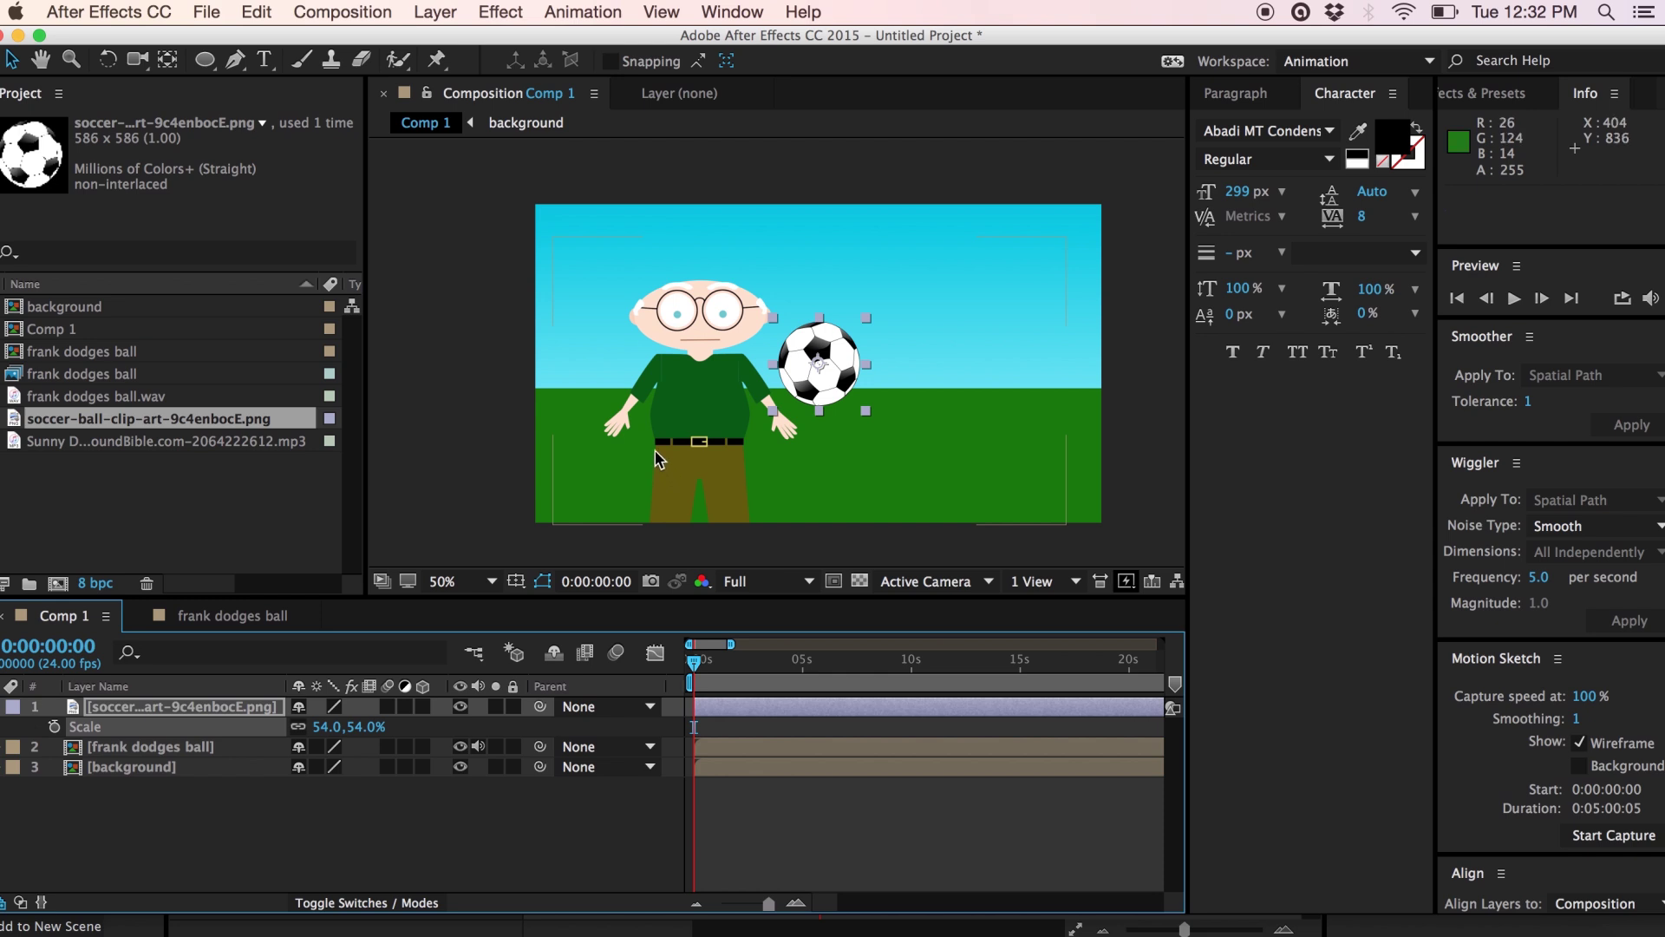
pyautogui.moveTo(822, 376); pyautogui.dragTo(482, 416)
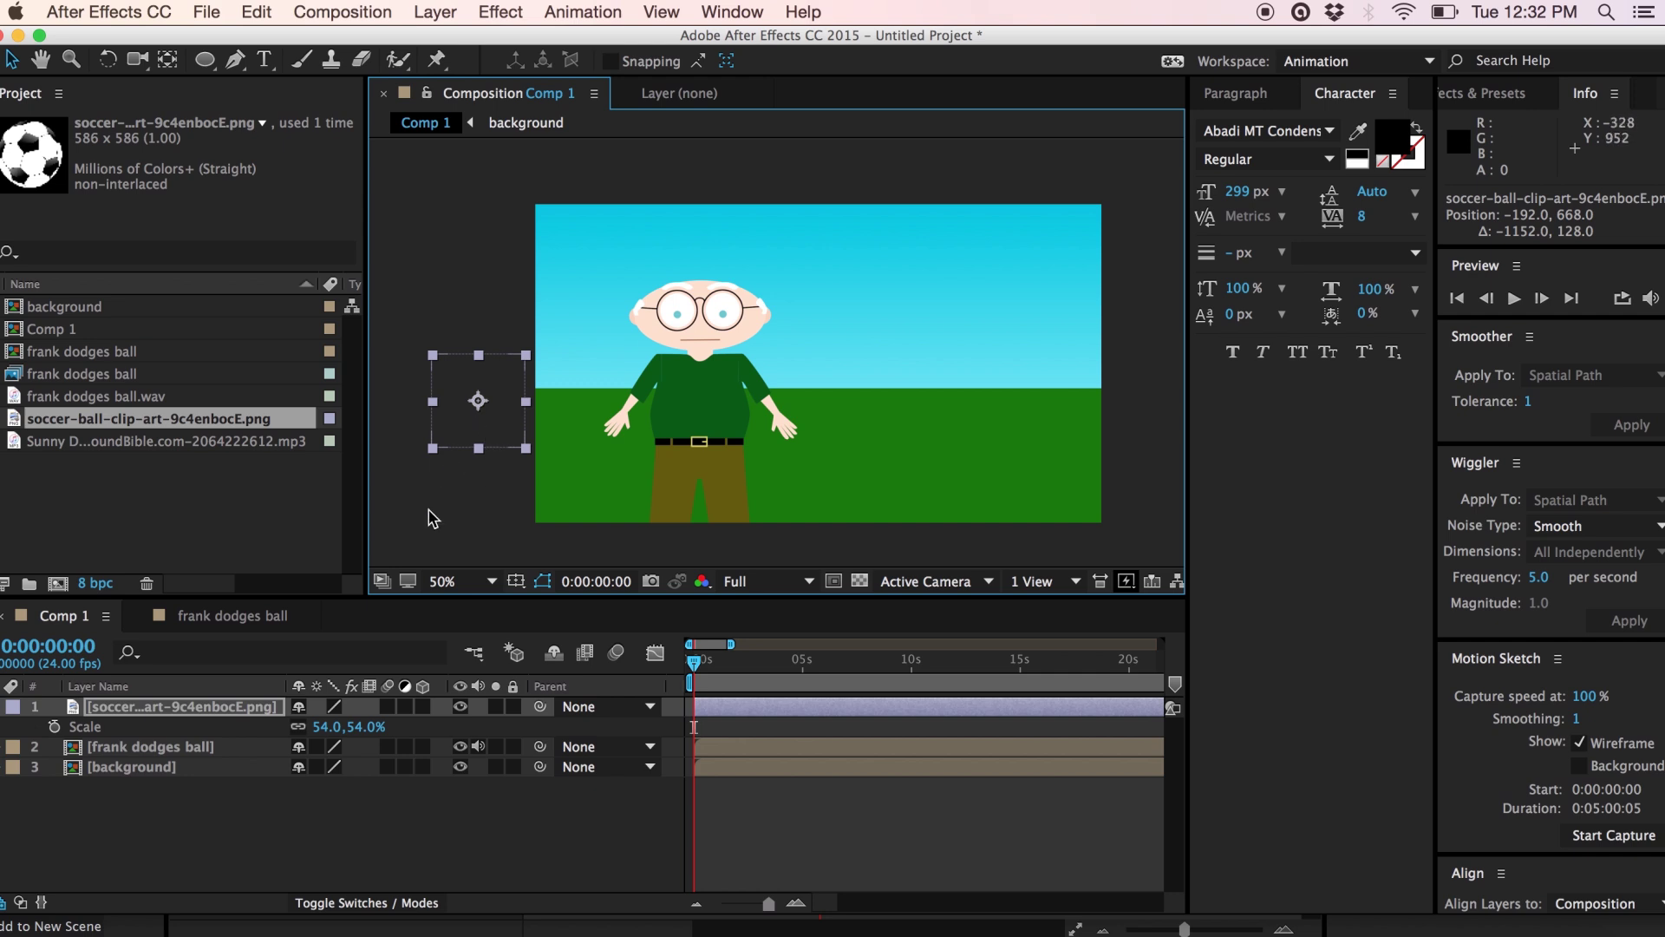
# Keyframe the ball's position at 0:00, mid-frame at frame 12, and off the right edge at 1:01.
pyautogui.hotkey('alt', 'shift', 'p')
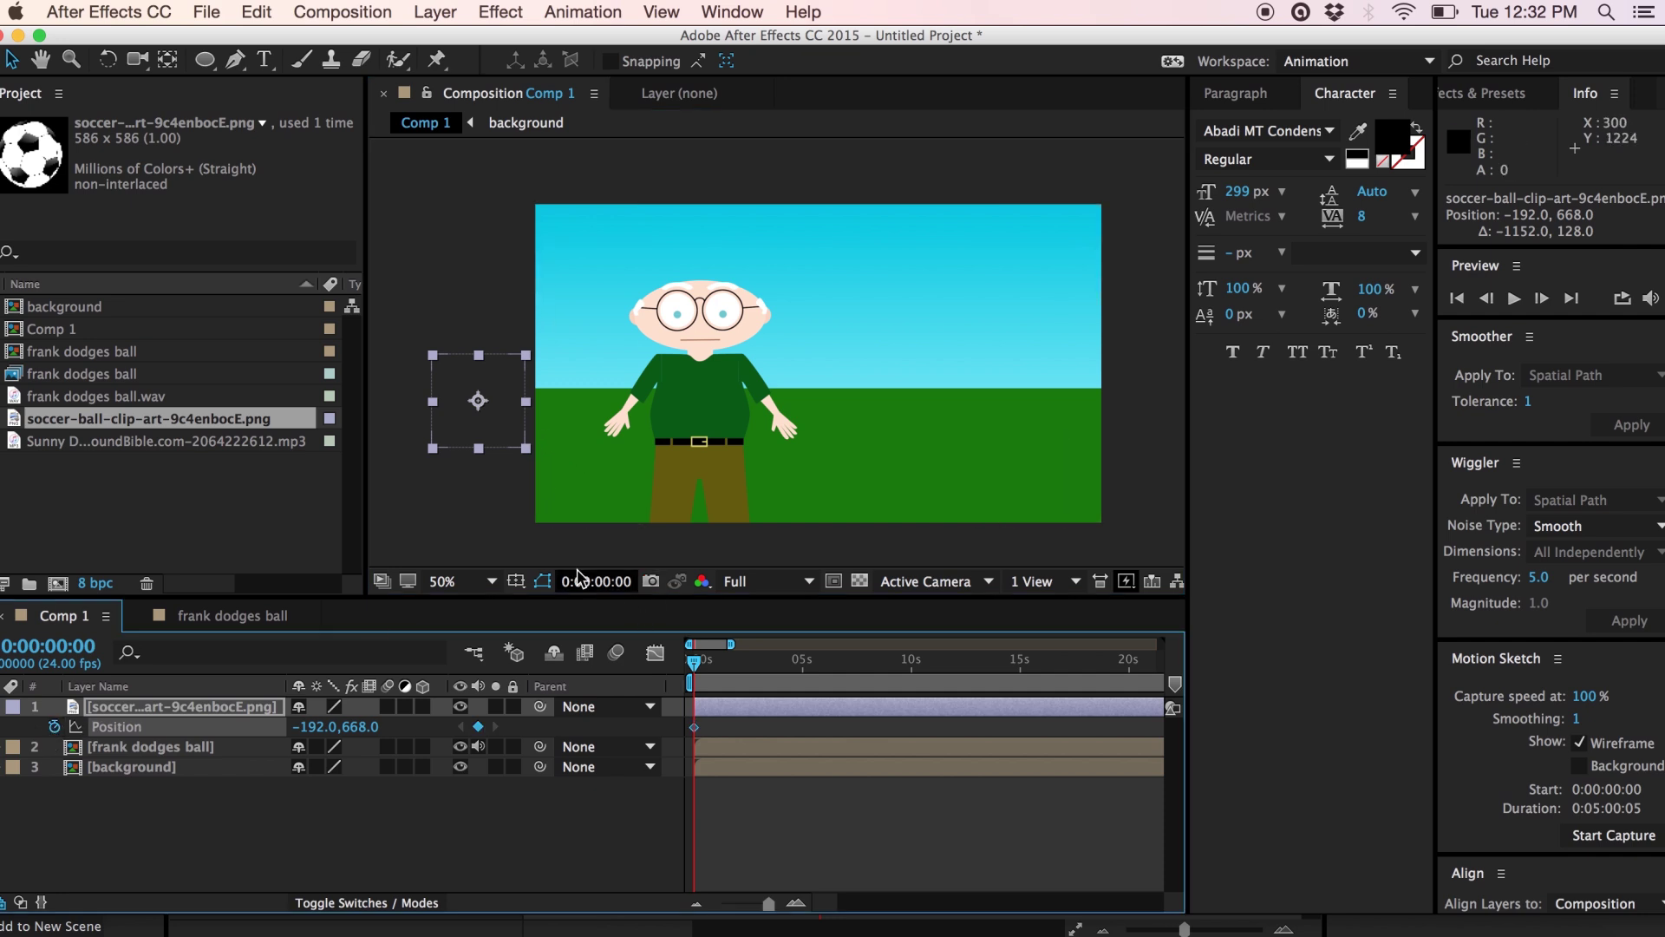
pyautogui.moveTo(694, 668); pyautogui.dragTo(704, 668)
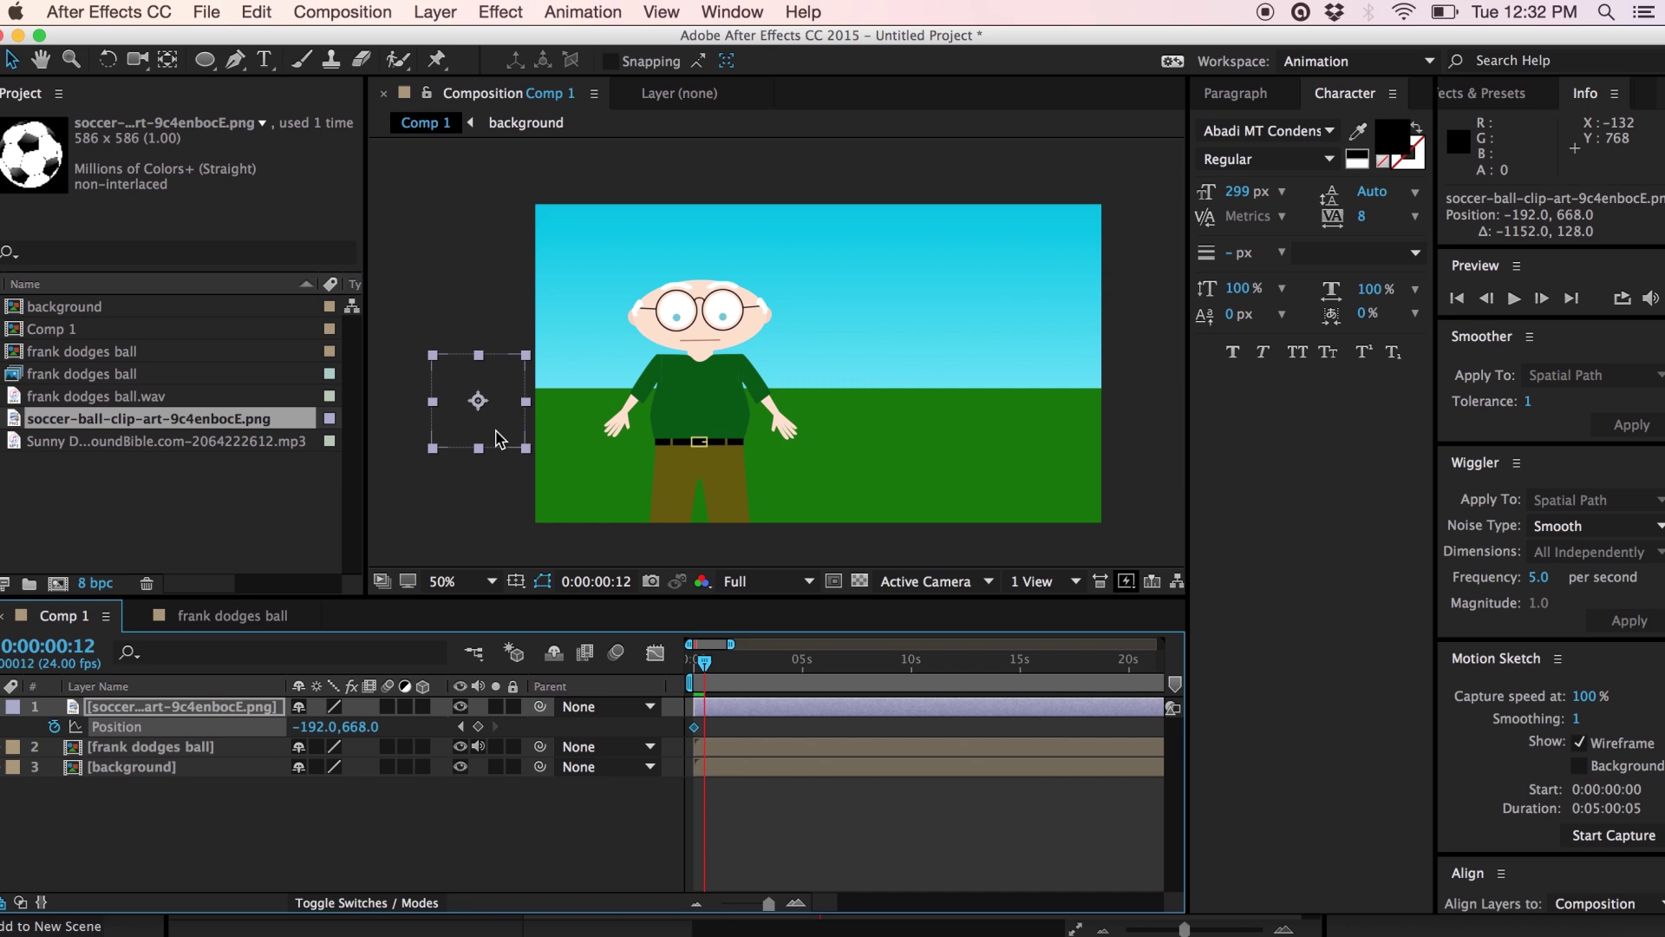
pyautogui.moveTo(500, 439); pyautogui.dragTo(686, 337)
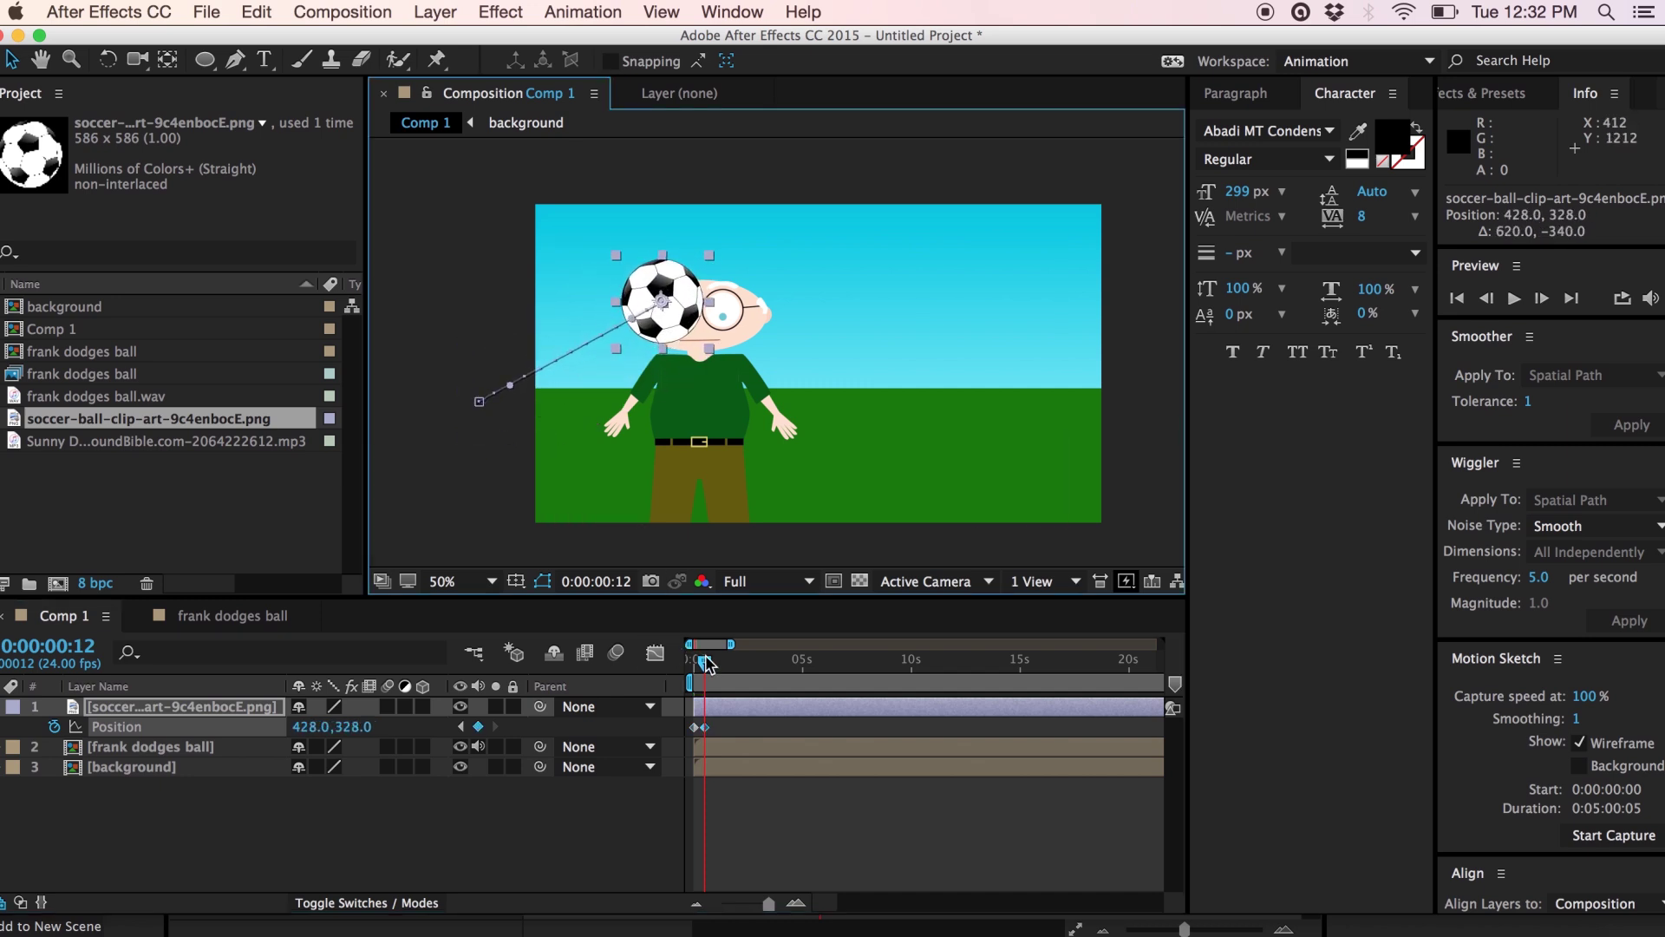
pyautogui.moveTo(709, 668); pyautogui.dragTo(722, 668)
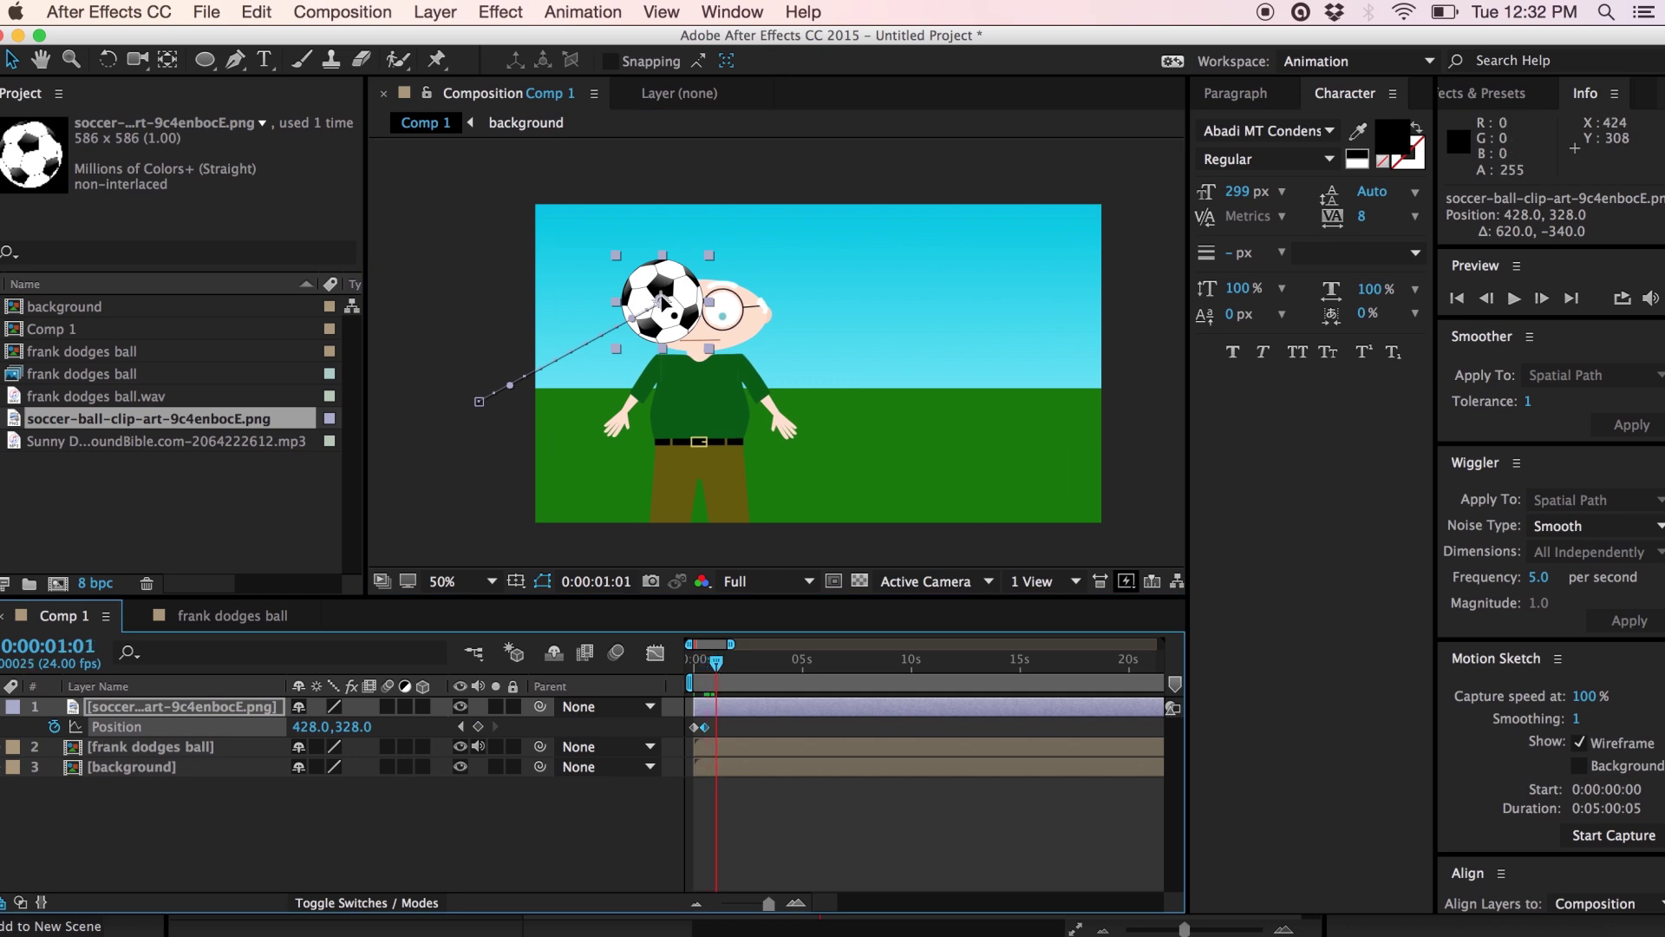
pyautogui.moveTo(684, 321); pyautogui.dragTo(1030, 389)
# Raise the ball's frame 12 keyframe so it arcs higher over Frank's head.
pyautogui.moveTo(717, 669); pyautogui.dragTo(706, 668)
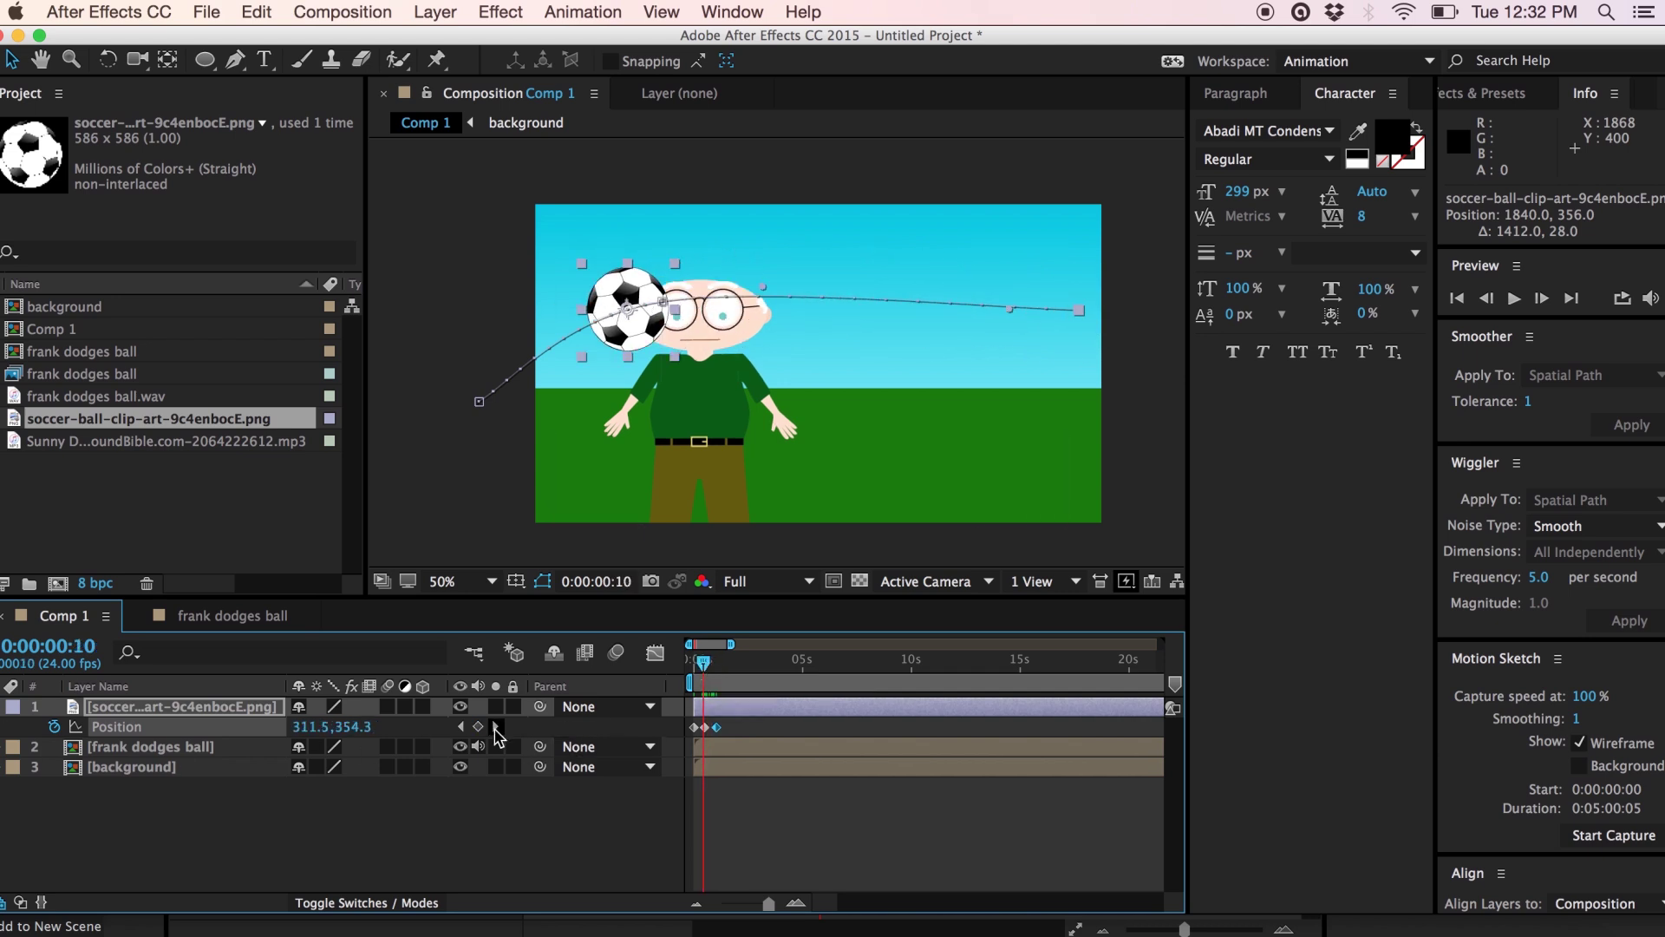
pyautogui.click(495, 726)
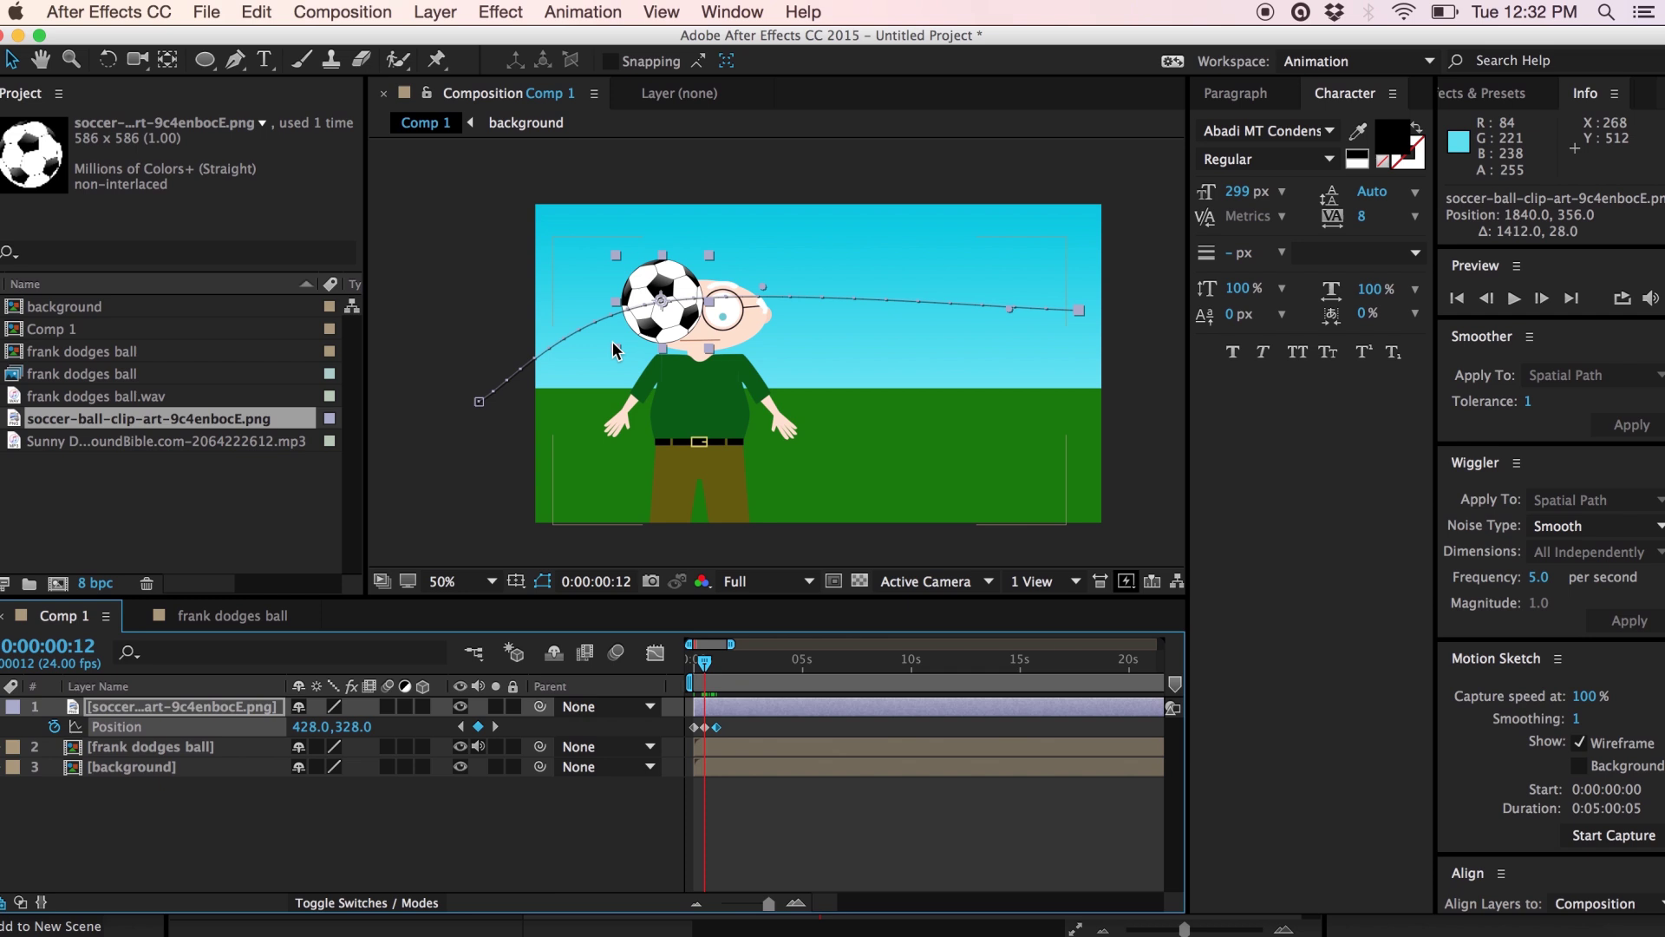
pyautogui.moveTo(665, 335); pyautogui.dragTo(665, 288)
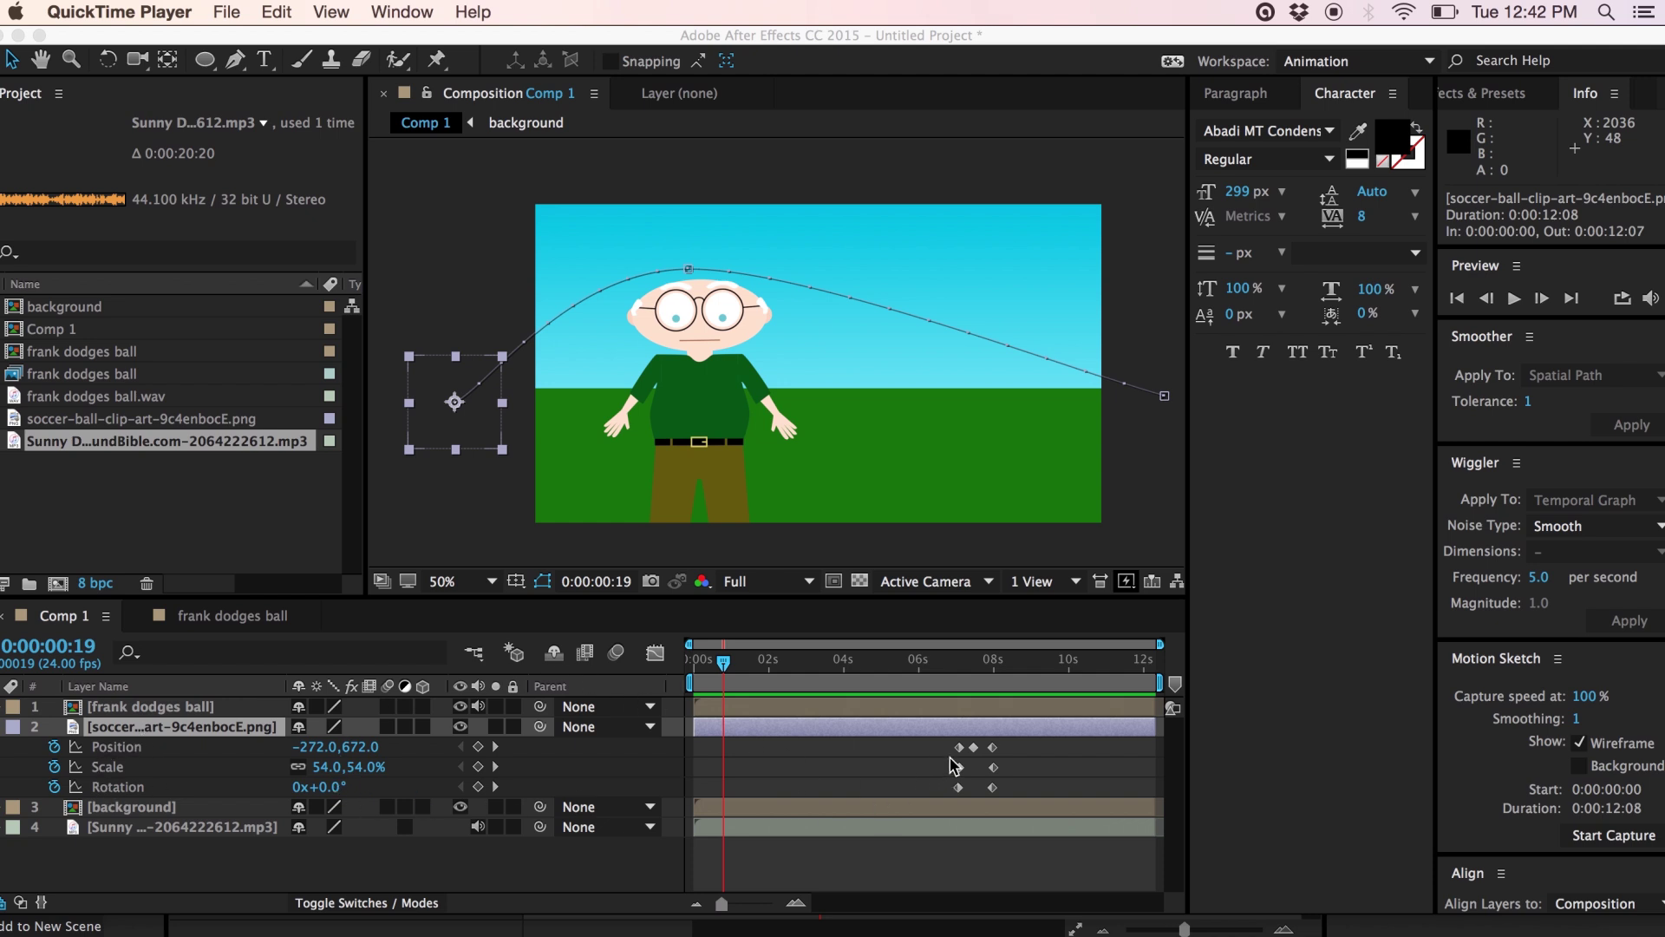
# Preview Comp 1 from 0:00 as a real-time 24 fps RAM preview.
pyautogui.click(720, 666)
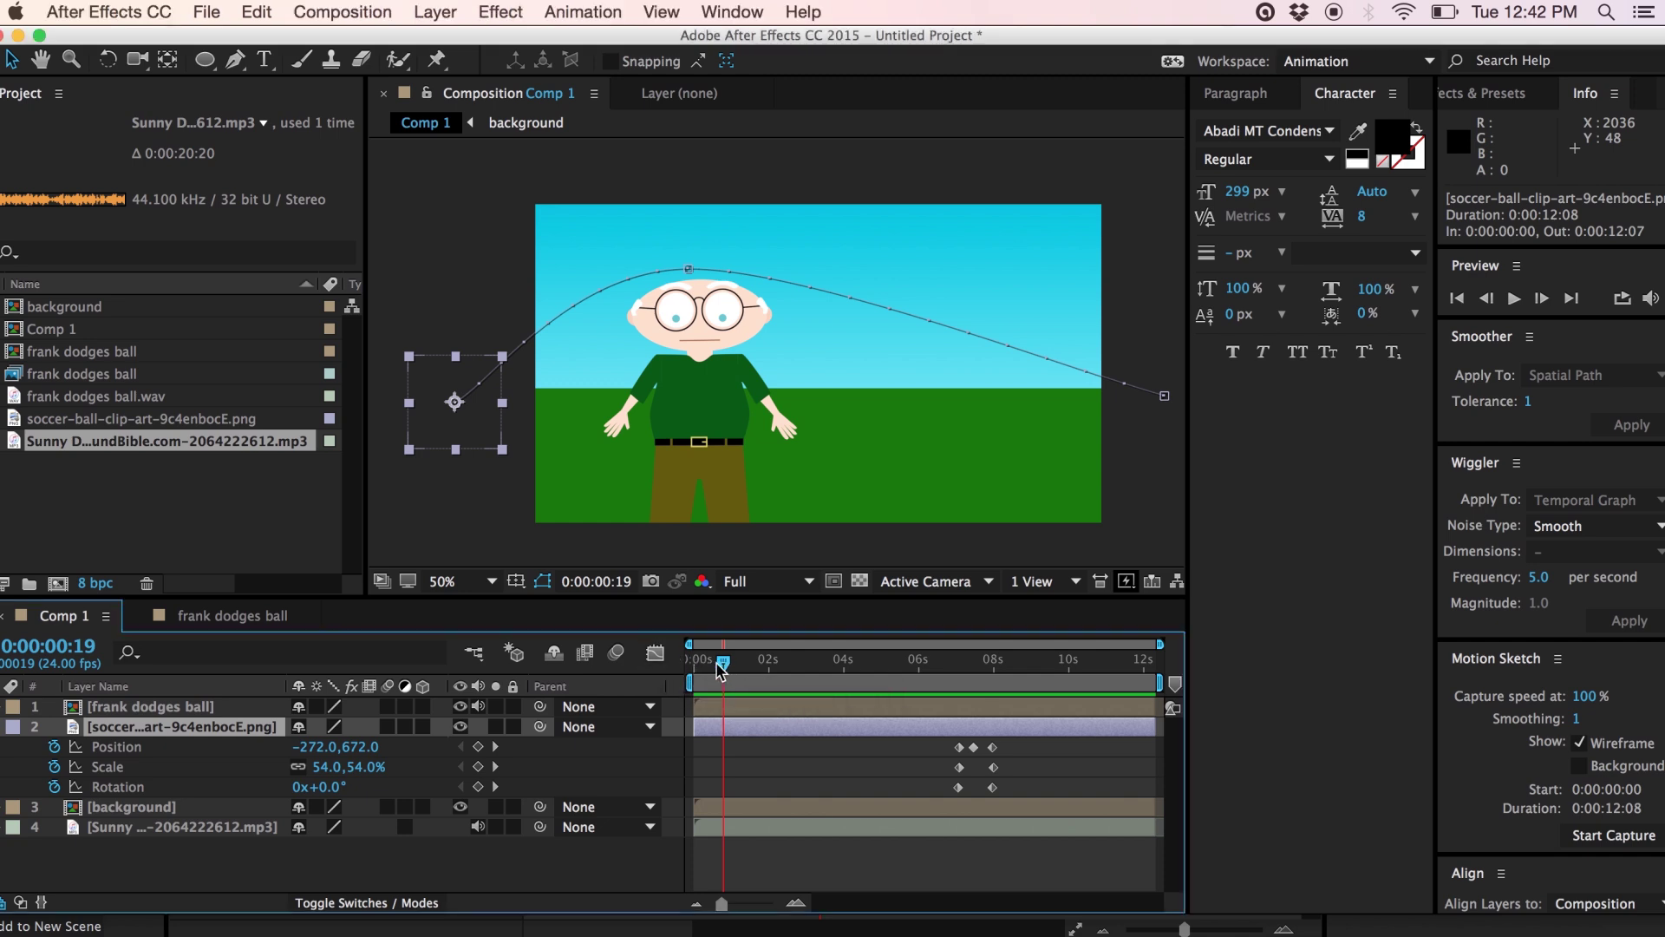
pyautogui.click(672, 663)
pyautogui.press('space')
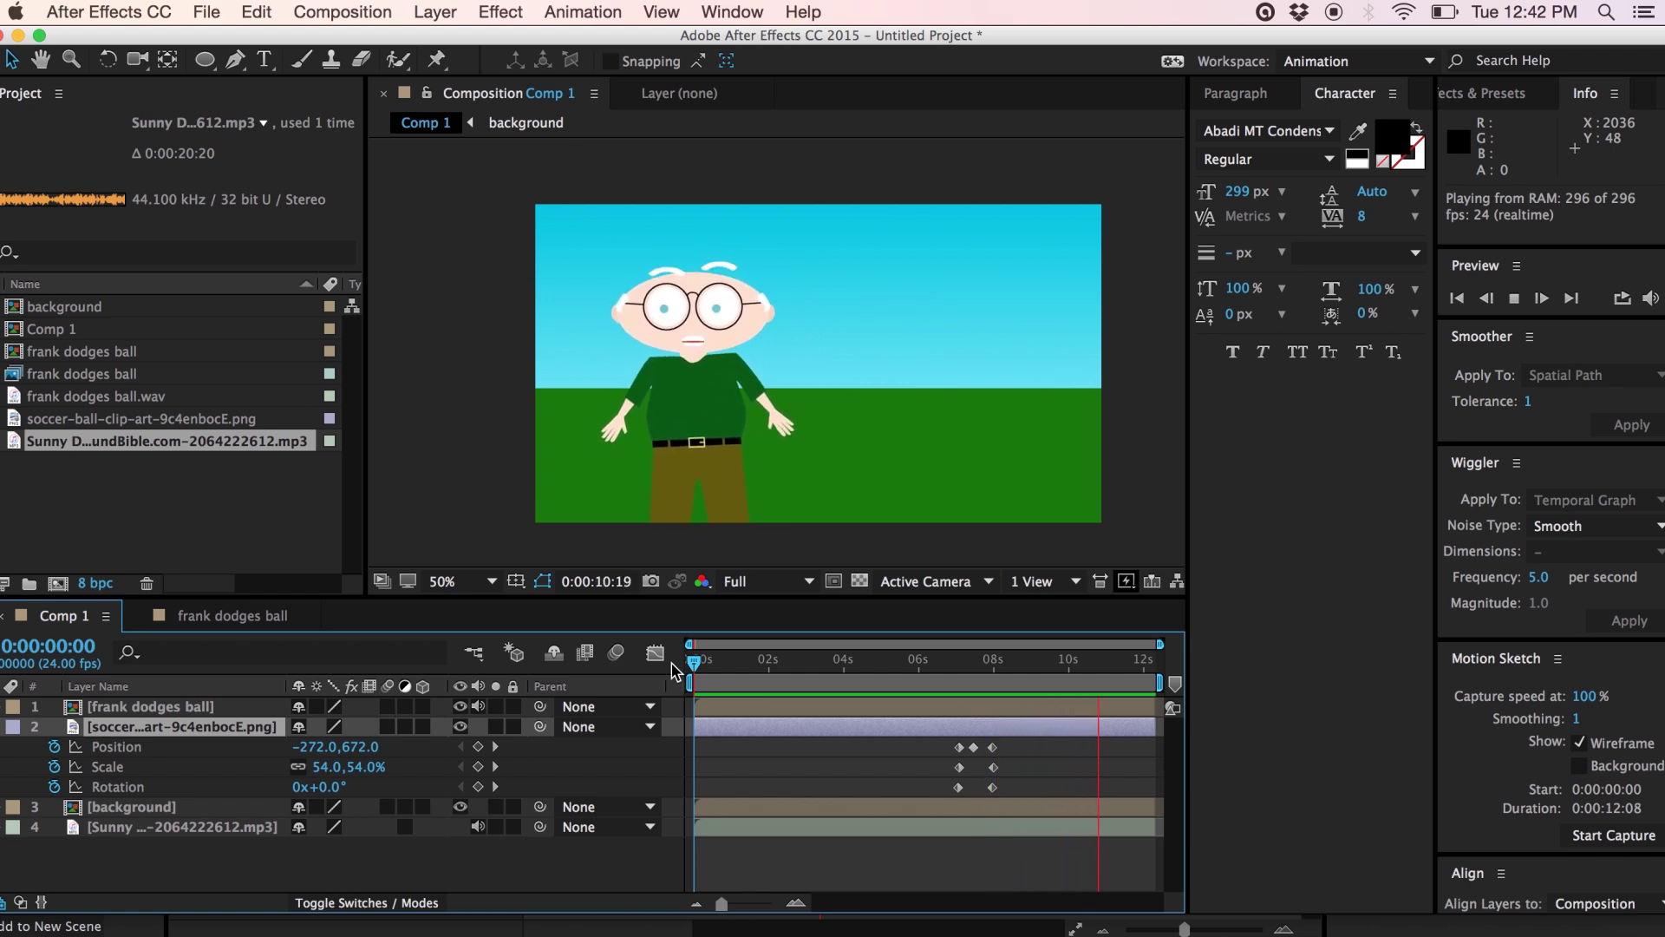
# Stop the Comp 1 RAM preview playback.
pyautogui.click(835, 720)
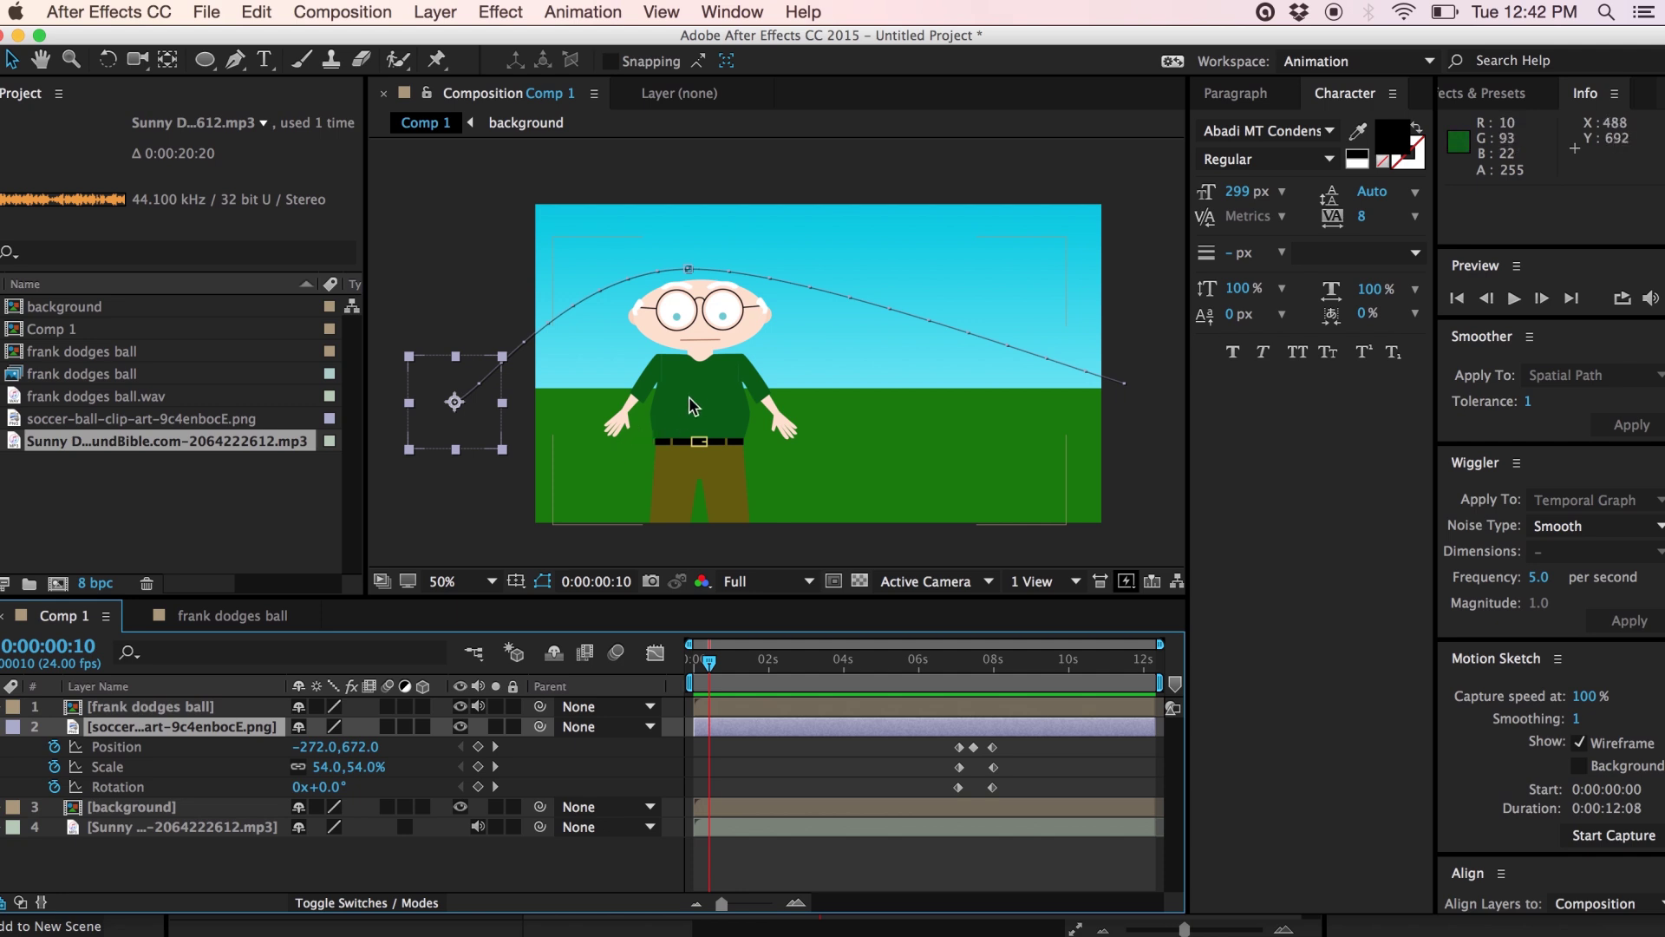